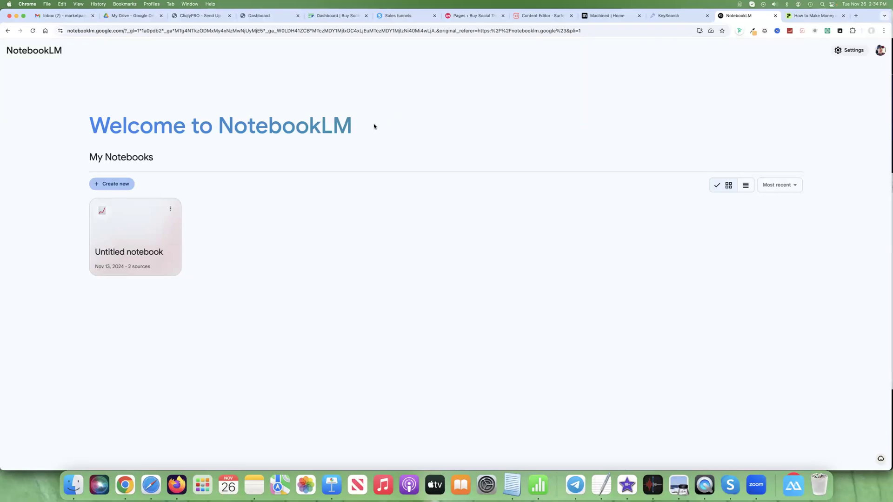
- Create a new notebook and copy the URL of the open Printify article on making money on Etsy
{"action": "left_click", "coordinate": [115, 185]}
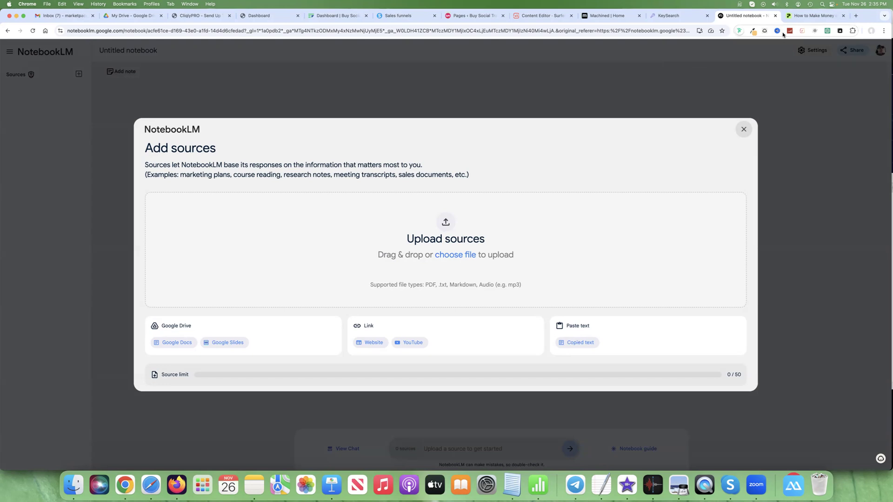
{"action": "left_click", "coordinate": [816, 15]}
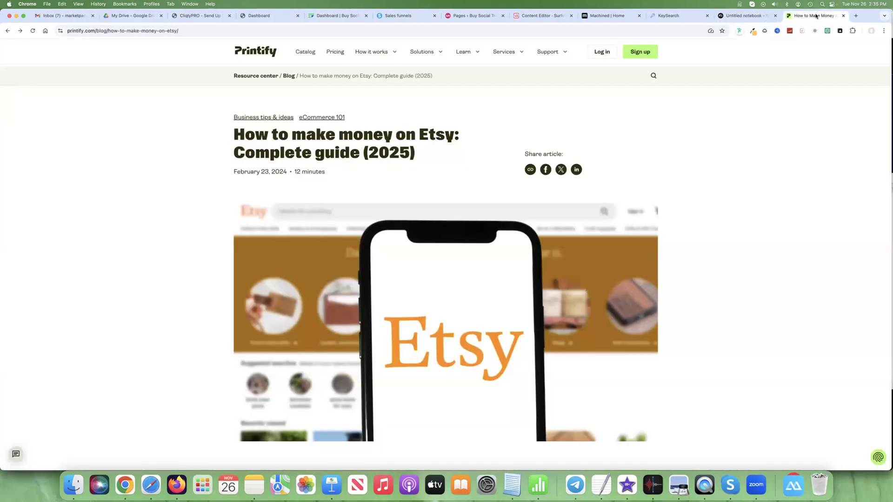
{"action": "left_click", "coordinate": [418, 30]}
{"action": "key", "text": "super+c"}
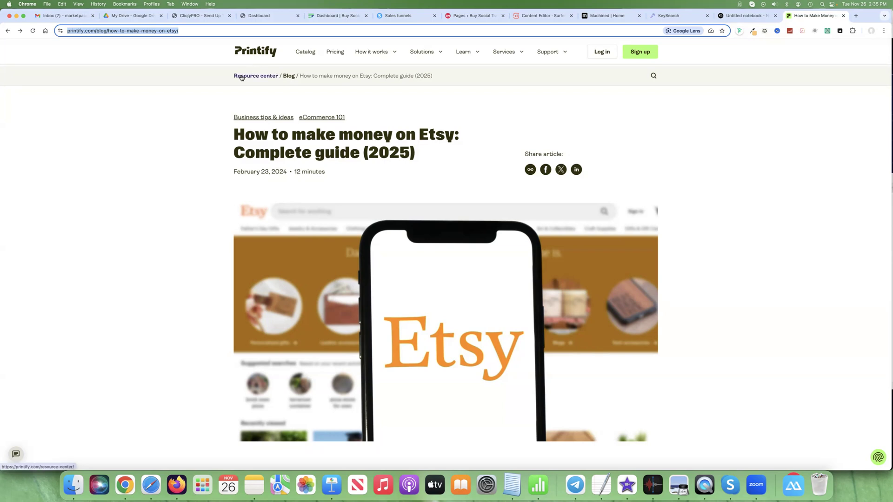
{"action": "scroll", "coordinate": [241, 77], "scroll_direction": "down", "scroll_amount": 5}
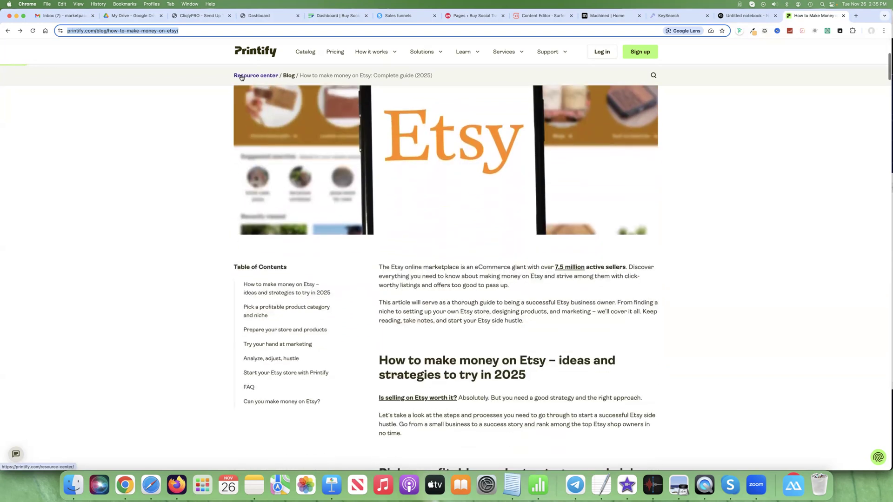
{"action": "scroll", "coordinate": [241, 78], "scroll_direction": "down", "scroll_amount": 1}
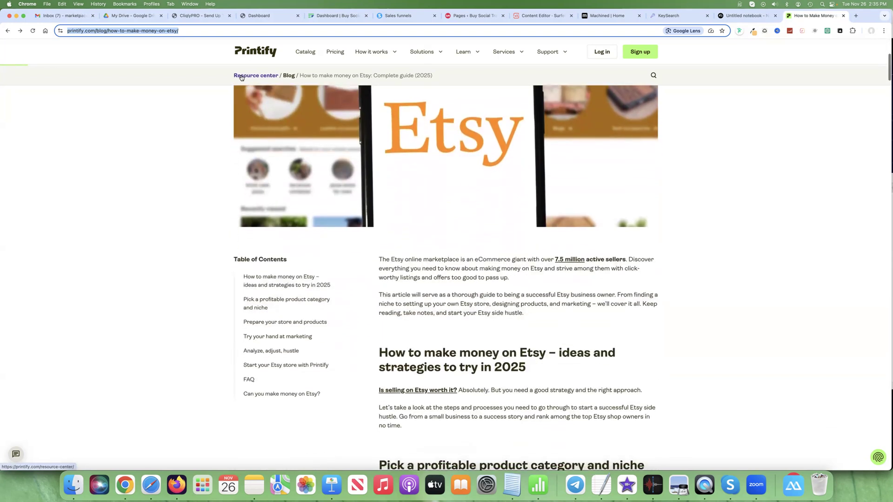
{"action": "scroll", "coordinate": [241, 78], "scroll_direction": "down", "scroll_amount": 3}
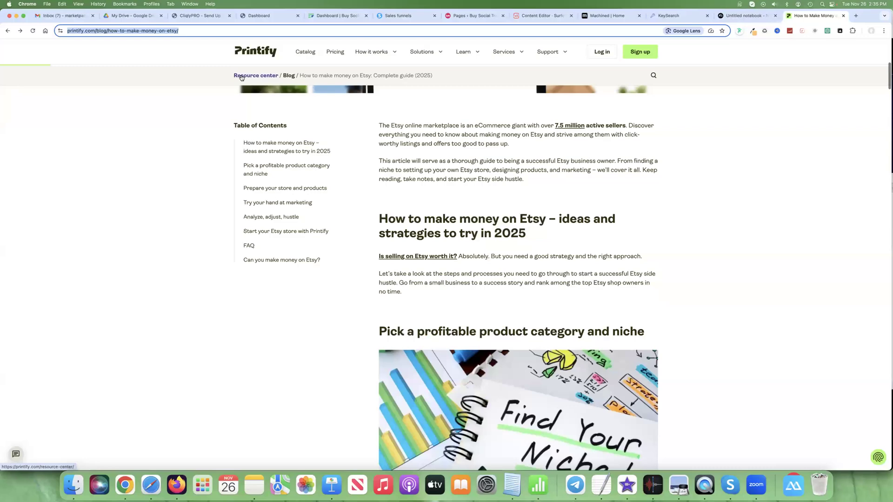
{"action": "scroll", "coordinate": [241, 77], "scroll_direction": "down", "scroll_amount": 3}
{"action": "scroll", "coordinate": [238, 75], "scroll_direction": "up", "scroll_amount": 10}
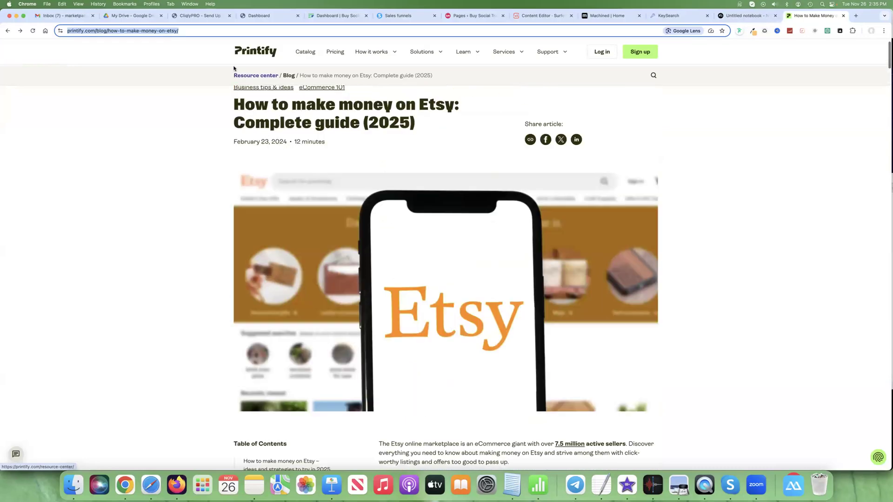
{"action": "scroll", "coordinate": [219, 44], "scroll_direction": "up", "scroll_amount": 1}
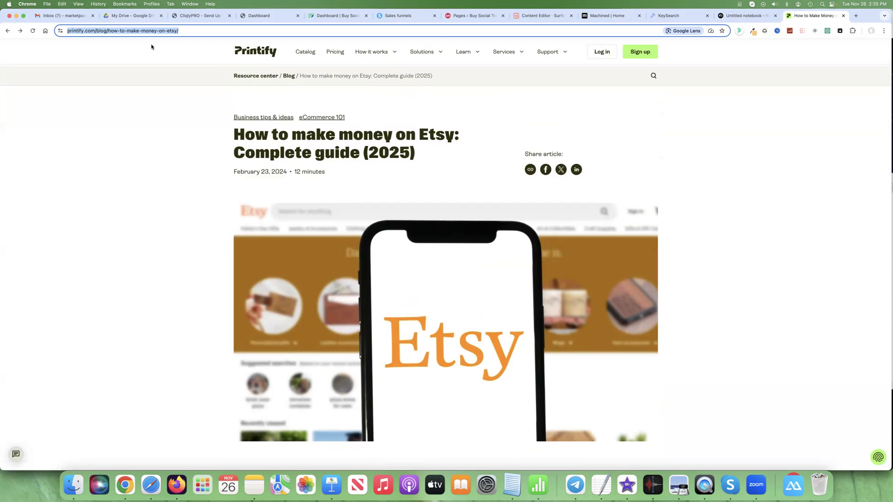
{"action": "left_click", "coordinate": [756, 17]}
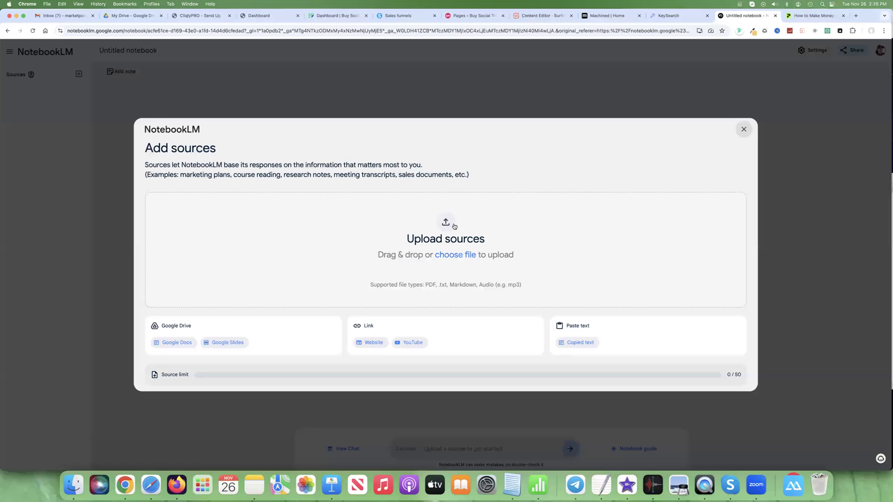
{"action": "left_click", "coordinate": [377, 344]}
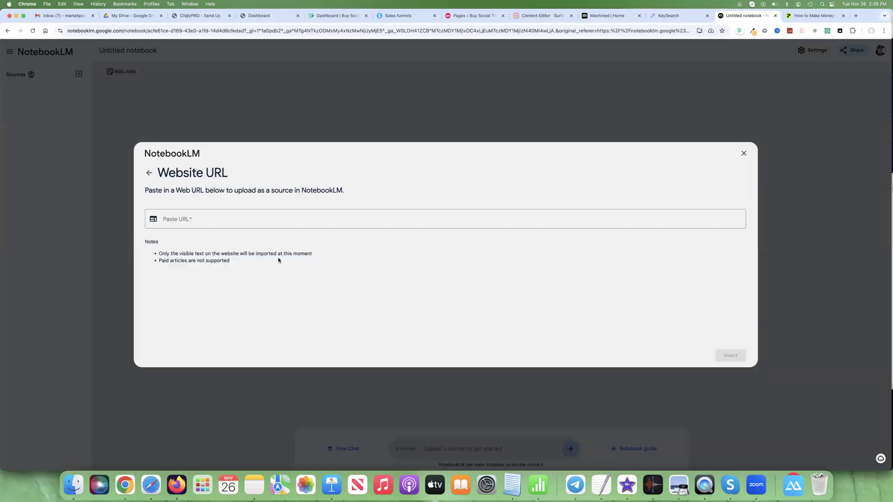
{"action": "left_click", "coordinate": [239, 219]}
{"action": "key", "text": "super+v"}
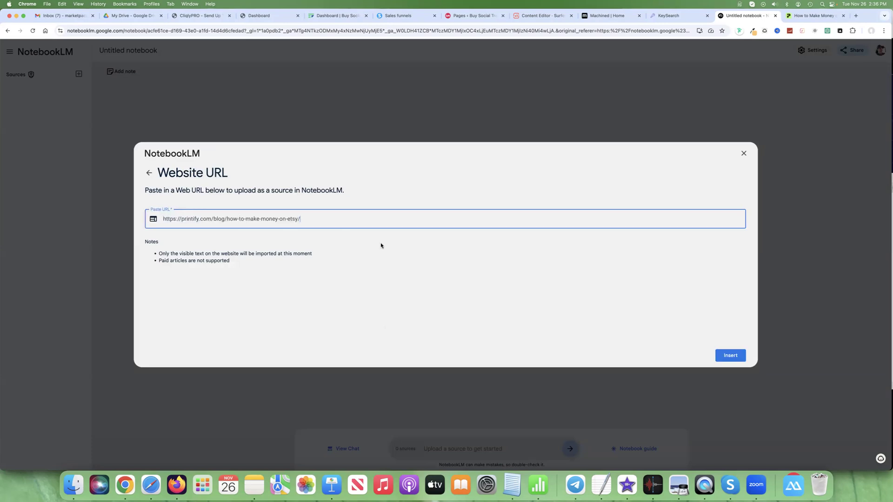
{"action": "left_click", "coordinate": [730, 355]}
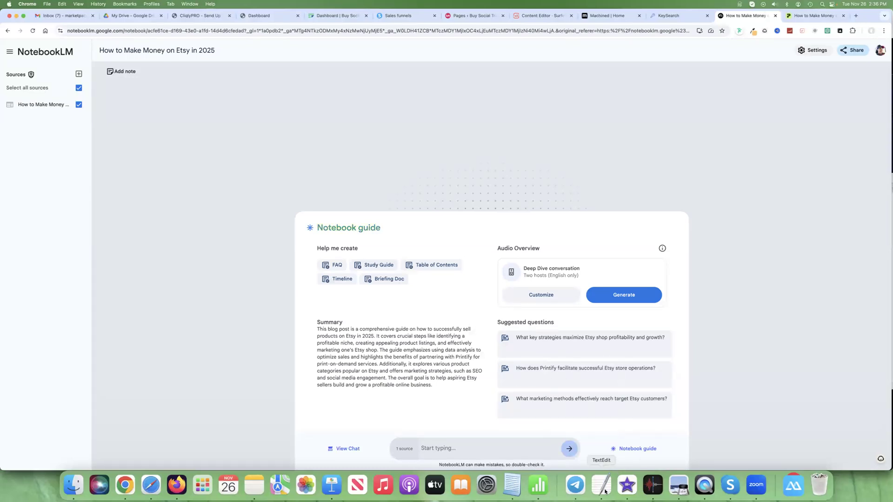
- Switch to Notepad, copy the "Product Pacer podcast" episode instructions and return to the notebook in Chrome
{"action": "left_click", "coordinate": [514, 485]}
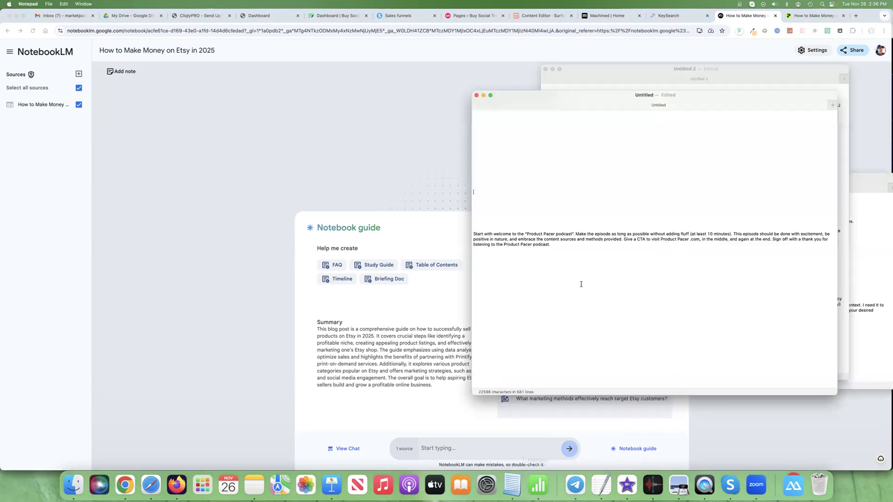
{"action": "left_click_drag", "start_coordinate": [580, 283], "coordinate": [473, 232]}
{"action": "key", "text": "super+c"}
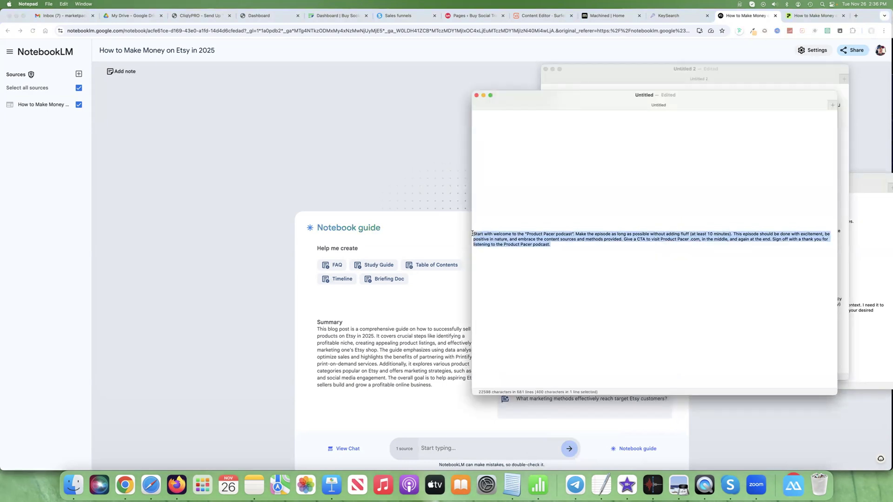
{"action": "left_click", "coordinate": [296, 270]}
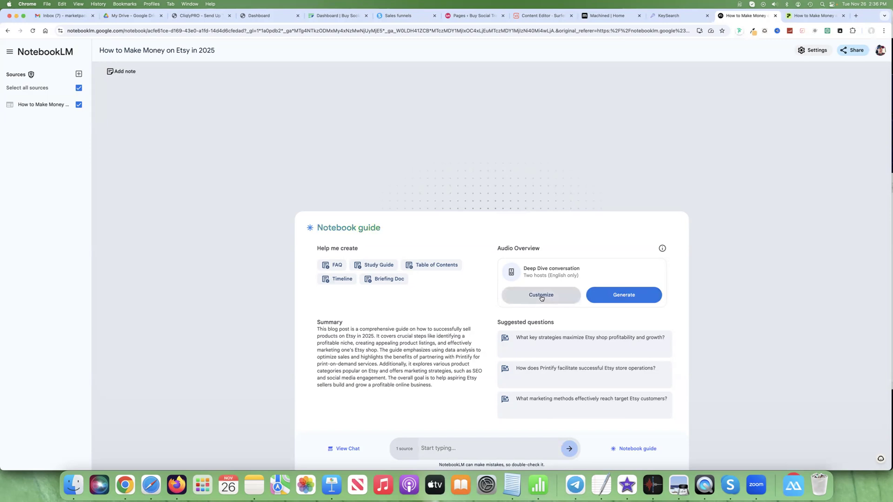
- Customize the Audio Overview with the copied Product Pacer podcast instructions and generate the Deep Dive conversation
{"action": "left_click", "coordinate": [541, 296]}
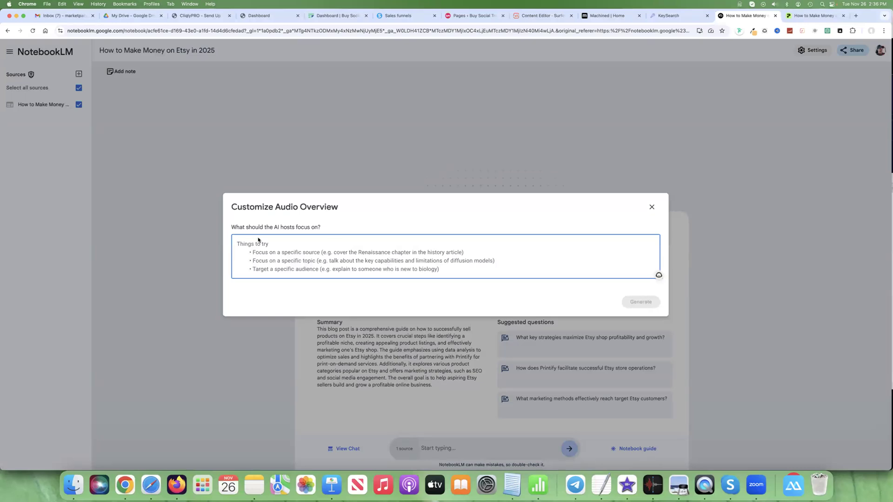
{"action": "key", "text": "super+v"}
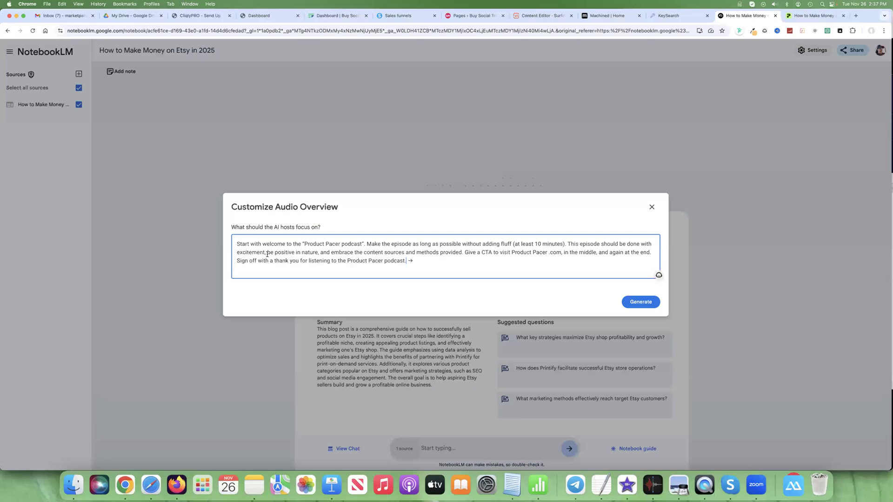
{"action": "left_click_drag", "start_coordinate": [306, 242], "coordinate": [366, 254]}
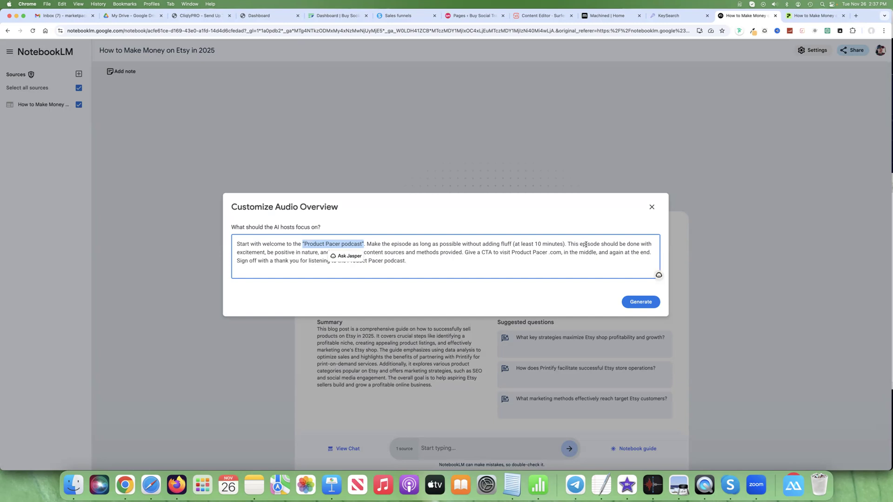
{"action": "left_click", "coordinate": [276, 264]}
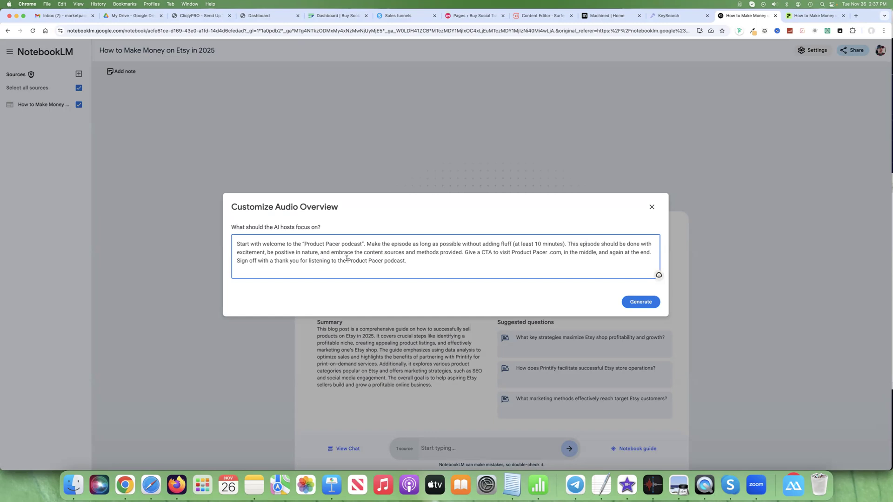
{"action": "left_click_drag", "start_coordinate": [346, 261], "coordinate": [385, 261]}
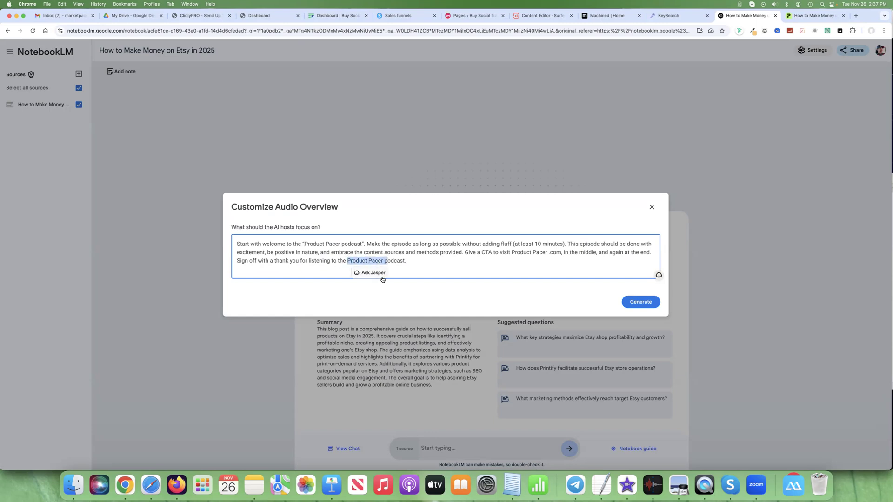
{"action": "left_click", "coordinate": [394, 278]}
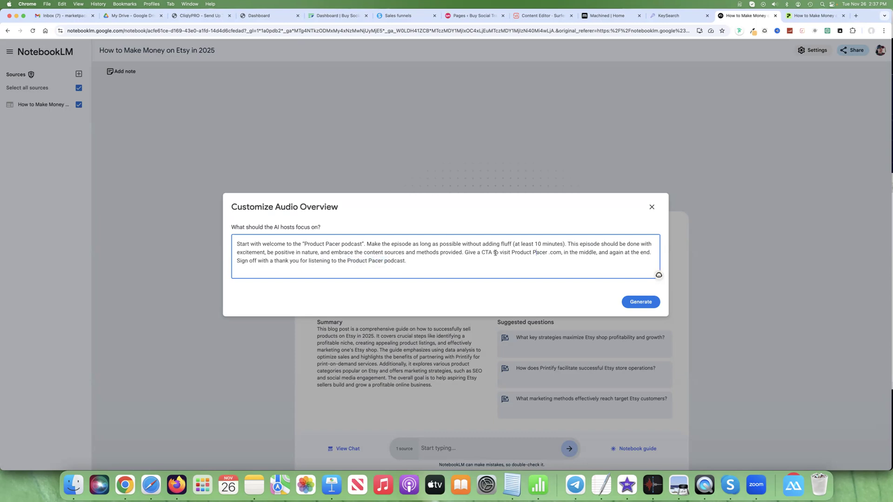
{"action": "left_click", "coordinate": [533, 253]}
{"action": "left_click", "coordinate": [641, 303]}
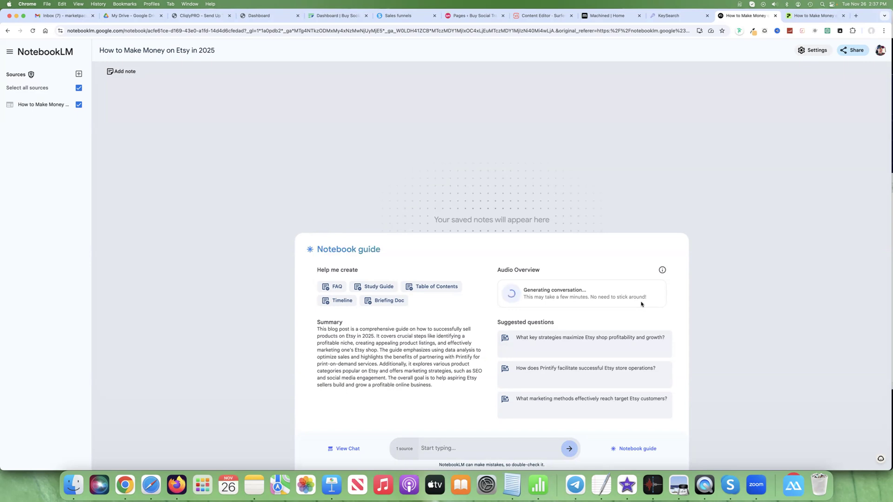
- Review the Printify article's sections on marketing channels, data analysis, store preparation and product categories, and return to the notebook
{"action": "left_click", "coordinate": [800, 19]}
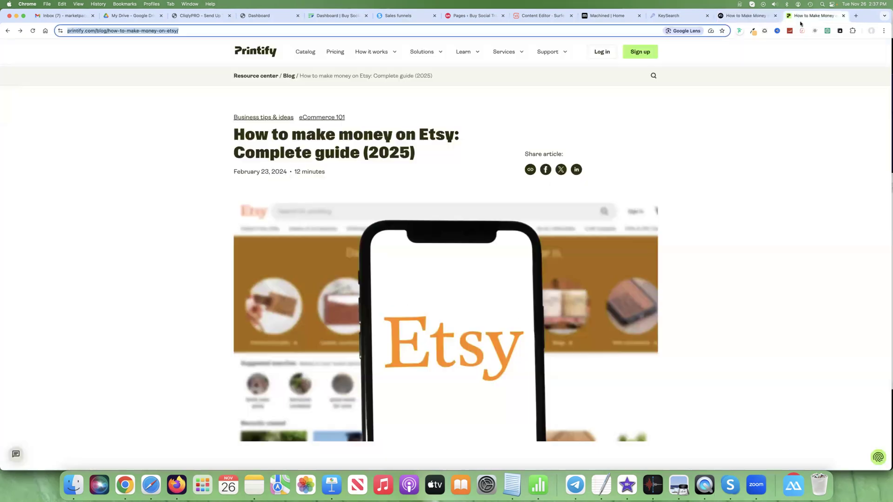
{"action": "scroll", "coordinate": [193, 162], "scroll_direction": "down", "scroll_amount": 6}
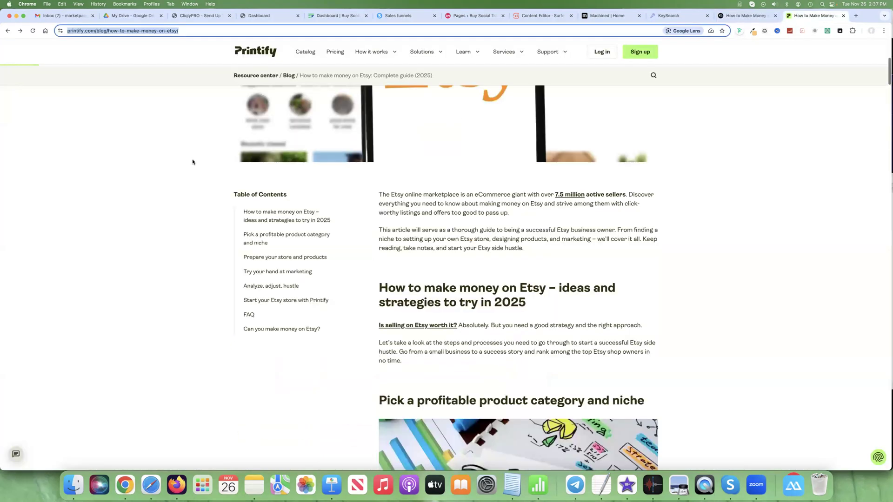
{"action": "scroll", "coordinate": [193, 162], "scroll_direction": "down", "scroll_amount": 8}
{"action": "scroll", "coordinate": [192, 162], "scroll_direction": "down", "scroll_amount": 15}
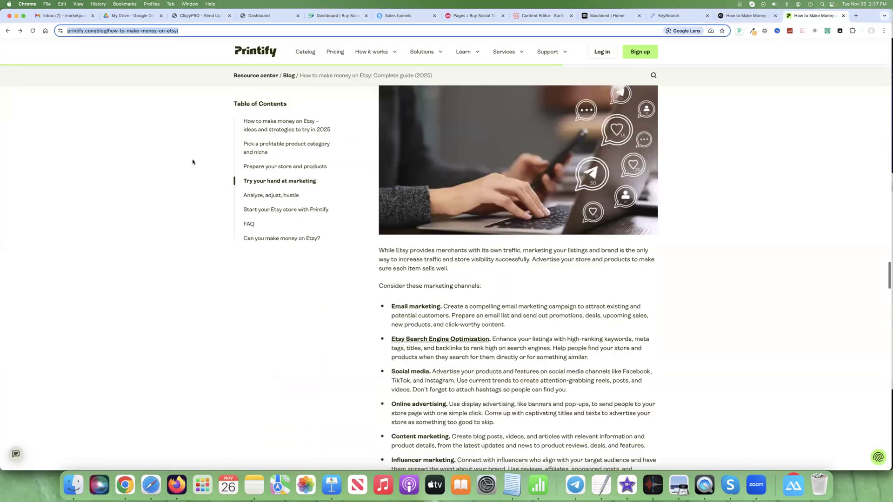
{"action": "scroll", "coordinate": [192, 162], "scroll_direction": "down", "scroll_amount": 2}
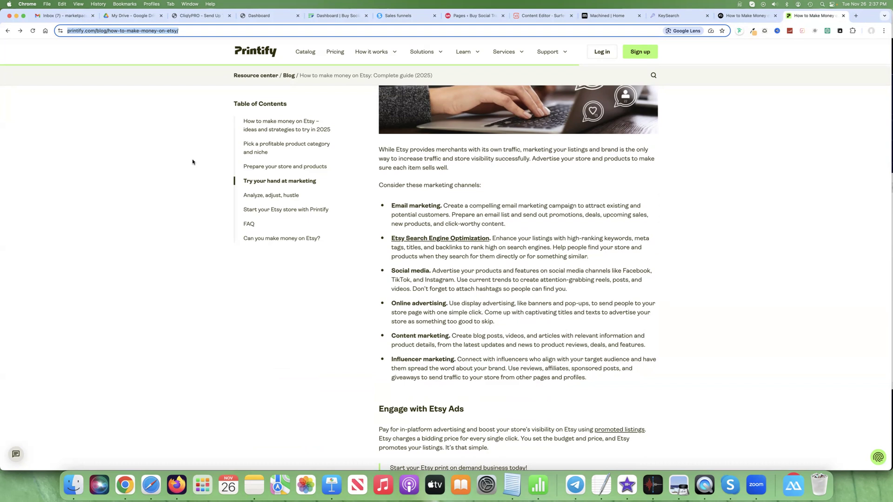
{"action": "scroll", "coordinate": [193, 162], "scroll_direction": "down", "scroll_amount": 1}
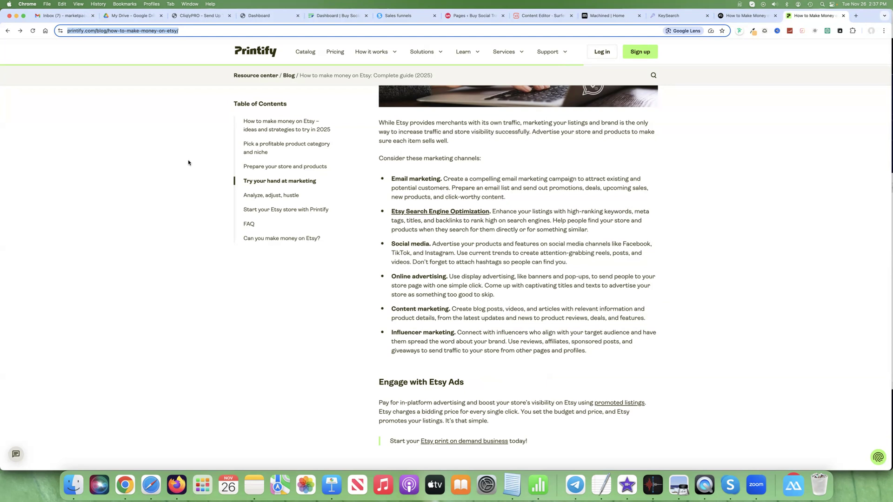
{"action": "scroll", "coordinate": [188, 162], "scroll_direction": "down", "scroll_amount": 10}
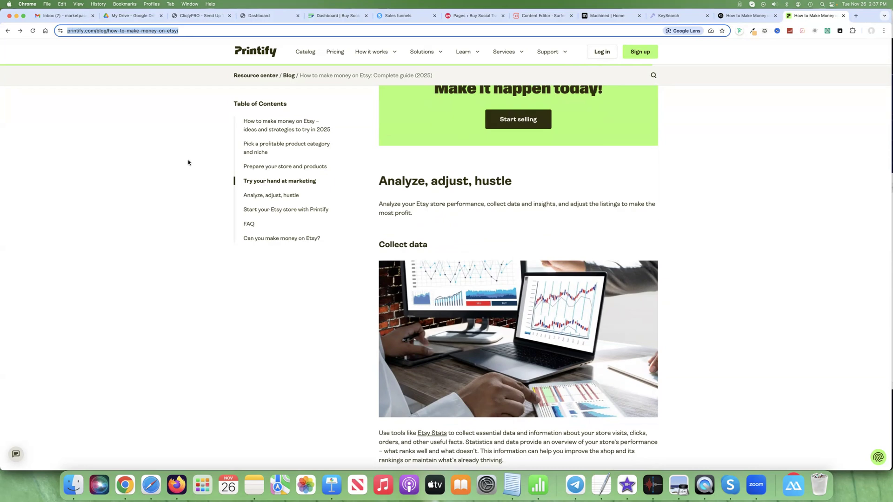
{"action": "scroll", "coordinate": [188, 162], "scroll_direction": "up", "scroll_amount": 18}
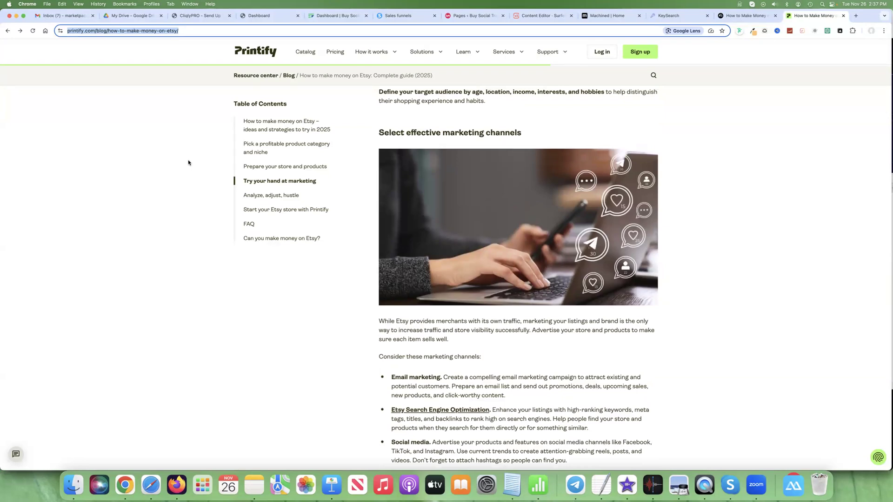
{"action": "scroll", "coordinate": [188, 162], "scroll_direction": "up", "scroll_amount": 12}
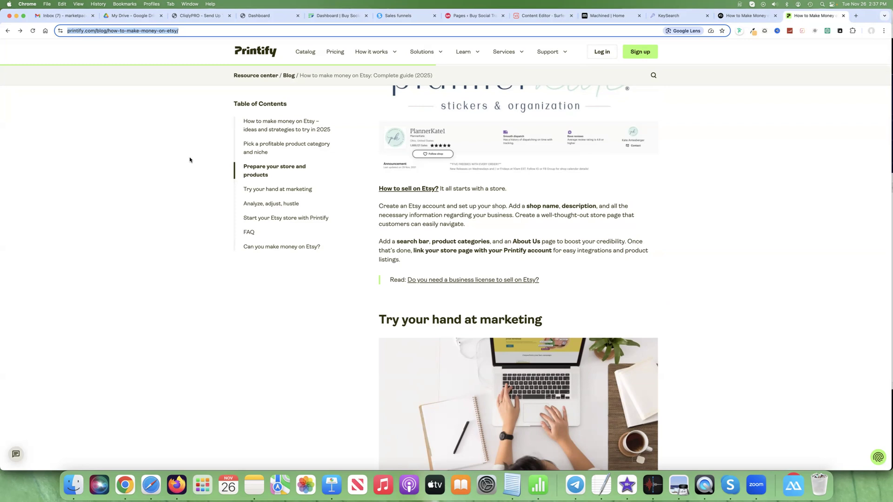
{"action": "scroll", "coordinate": [189, 157], "scroll_direction": "up", "scroll_amount": 15}
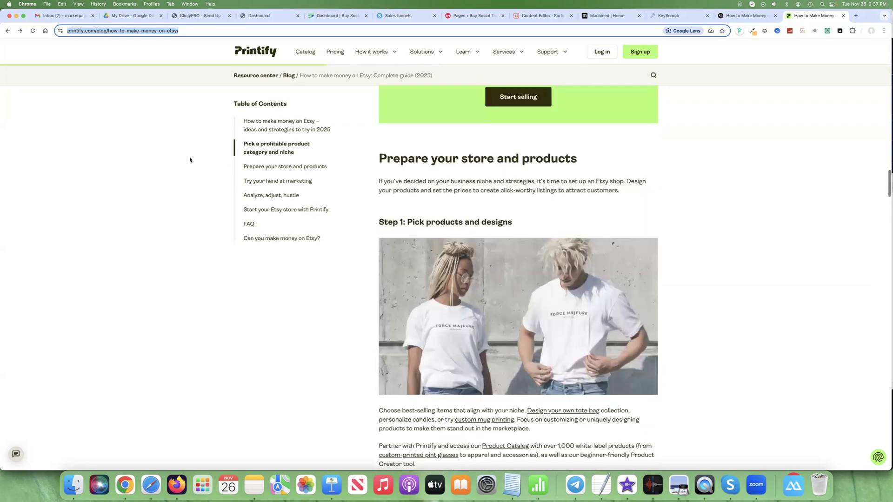
{"action": "scroll", "coordinate": [190, 160], "scroll_direction": "up", "scroll_amount": 10}
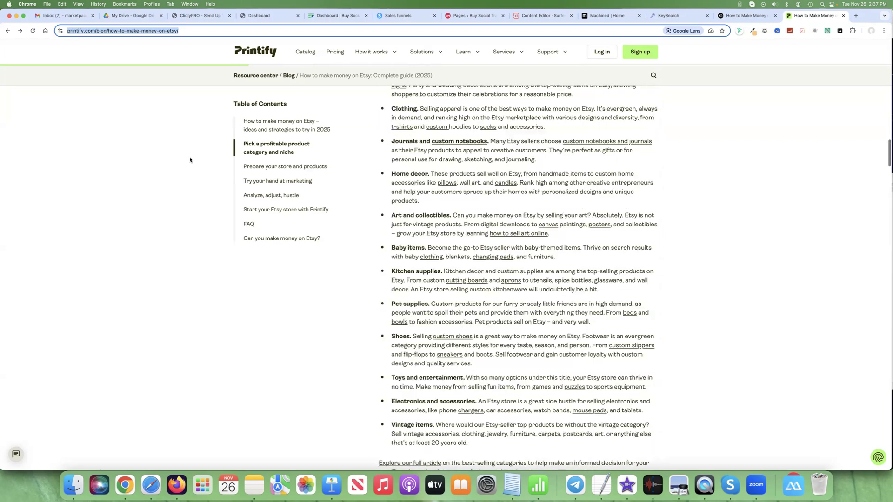
{"action": "scroll", "coordinate": [190, 160], "scroll_direction": "up", "scroll_amount": 15}
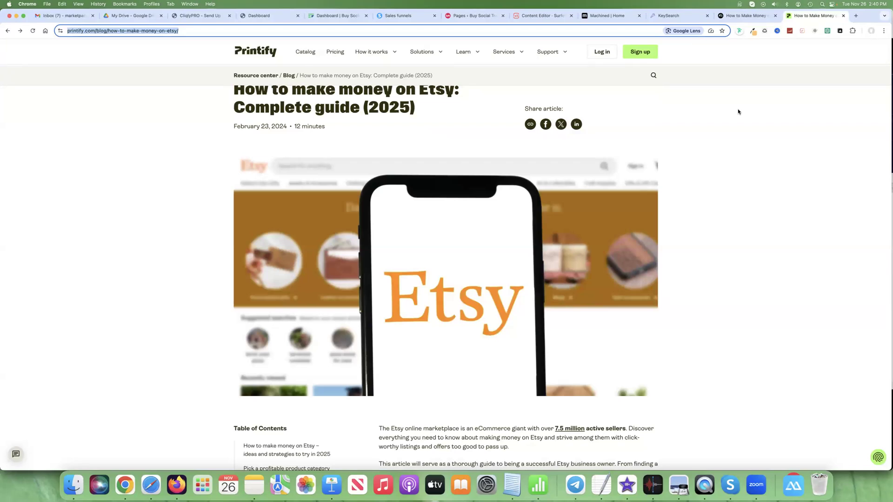
{"action": "scroll", "coordinate": [734, 115], "scroll_direction": "up", "scroll_amount": 3}
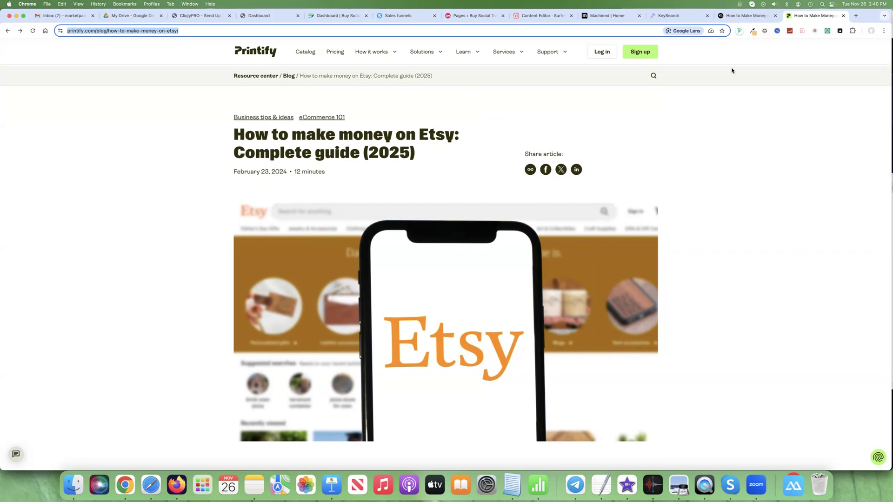
{"action": "left_click", "coordinate": [745, 16]}
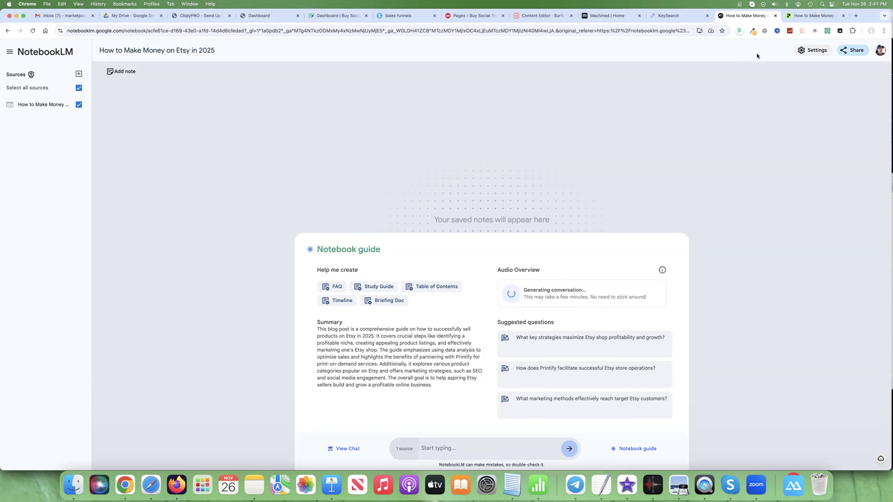
- Review the Printify article's introduction and its opening sections on Etsy strategies and picking a profitable niche
{"action": "left_click", "coordinate": [813, 16]}
{"action": "scroll", "coordinate": [584, 161], "scroll_direction": "down", "scroll_amount": 6}
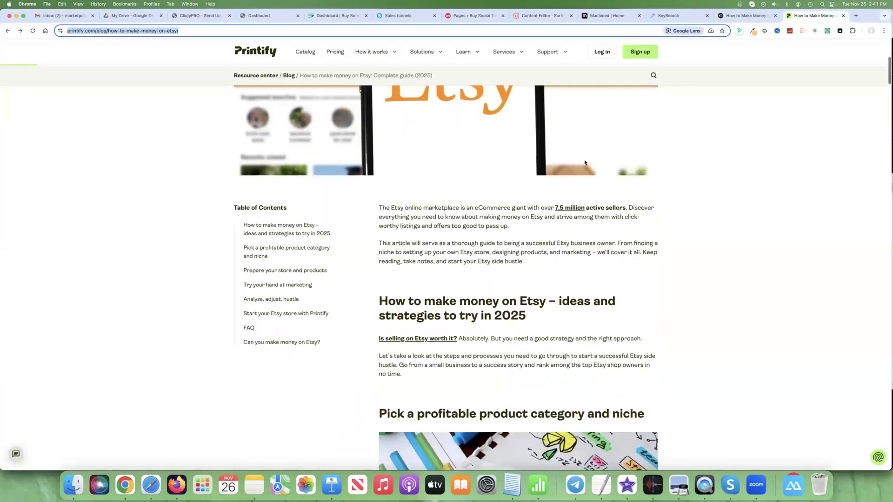
{"action": "scroll", "coordinate": [585, 160], "scroll_direction": "down", "scroll_amount": 4}
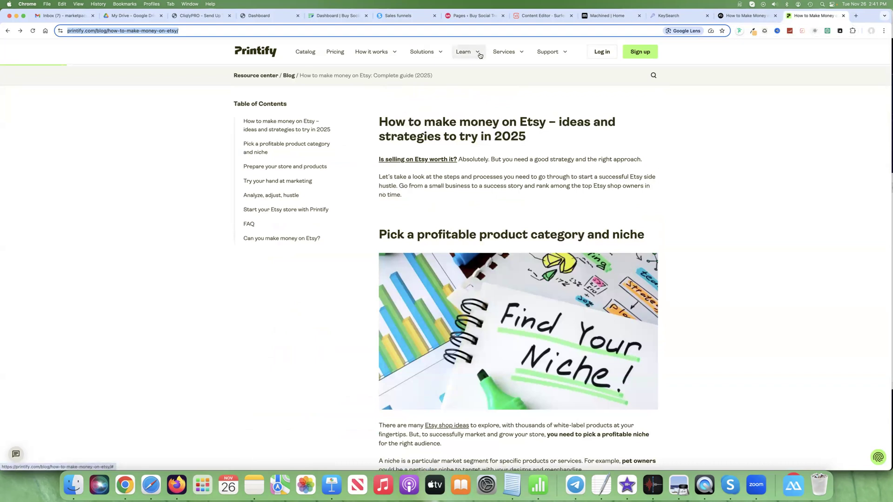
- Open youtube.com in a new tab, view the Buy Social Traffic channel's podcast videos, and return to the Etsy notebook
{"action": "left_click", "coordinate": [855, 16]}
{"action": "type", "text": "youtube.com"}
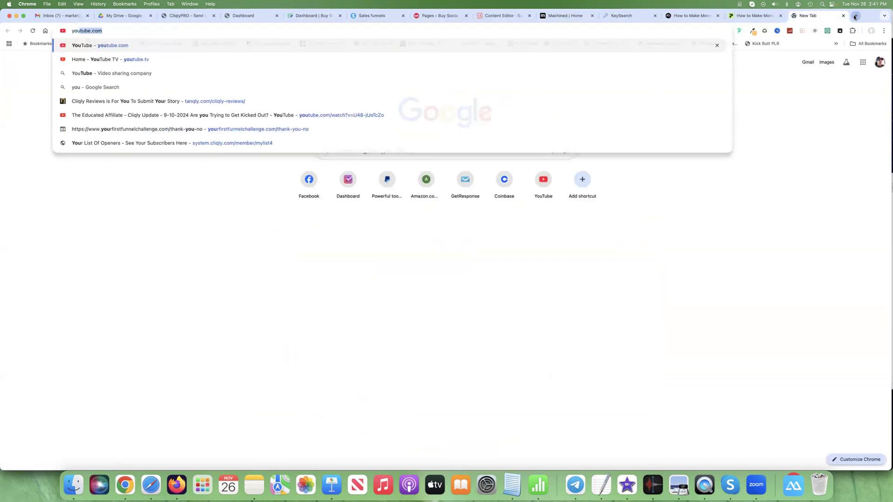
{"action": "key", "text": "Return"}
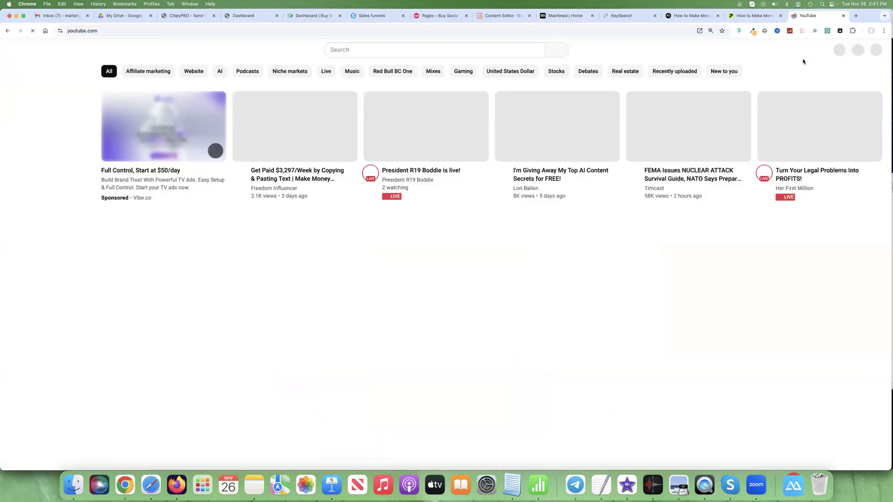
{"action": "left_click", "coordinate": [398, 49]}
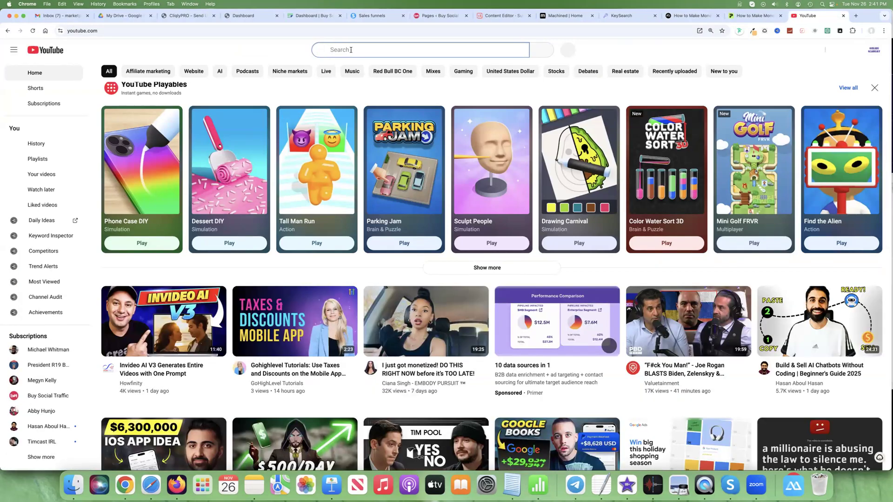
{"action": "left_click", "coordinate": [55, 394]}
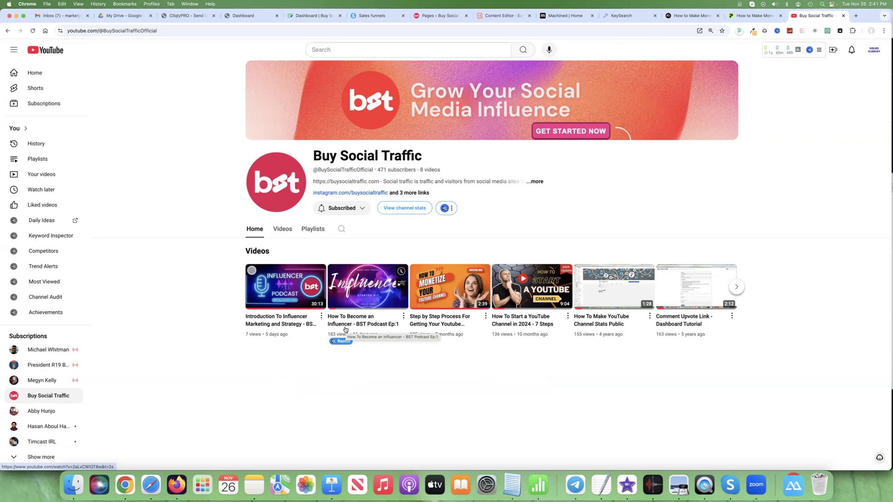
{"action": "scroll", "coordinate": [357, 352], "scroll_direction": "down", "scroll_amount": 1}
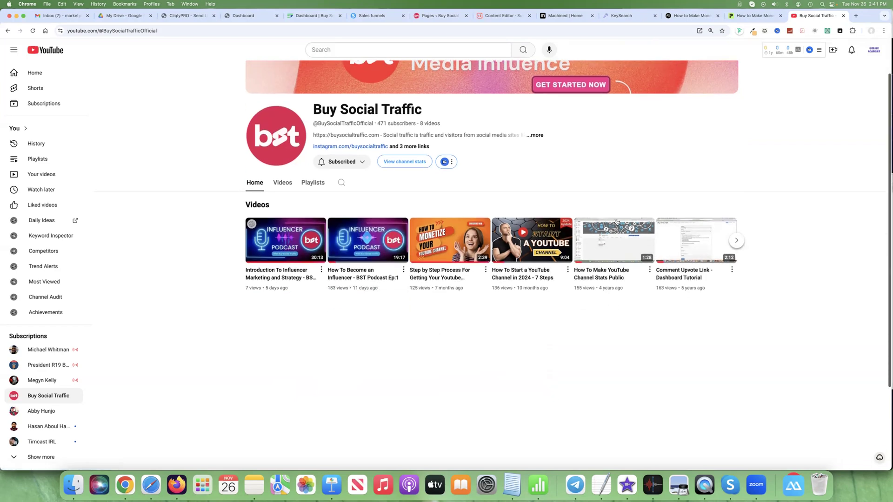
{"action": "left_click", "coordinate": [701, 17]}
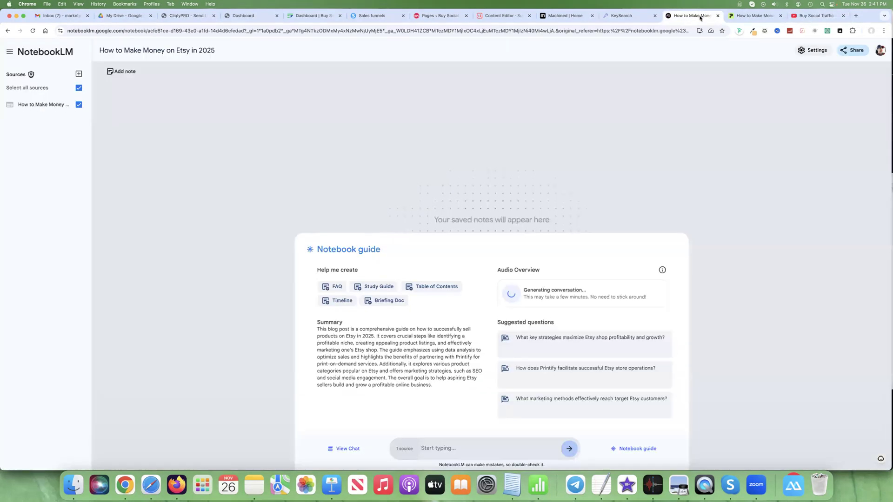
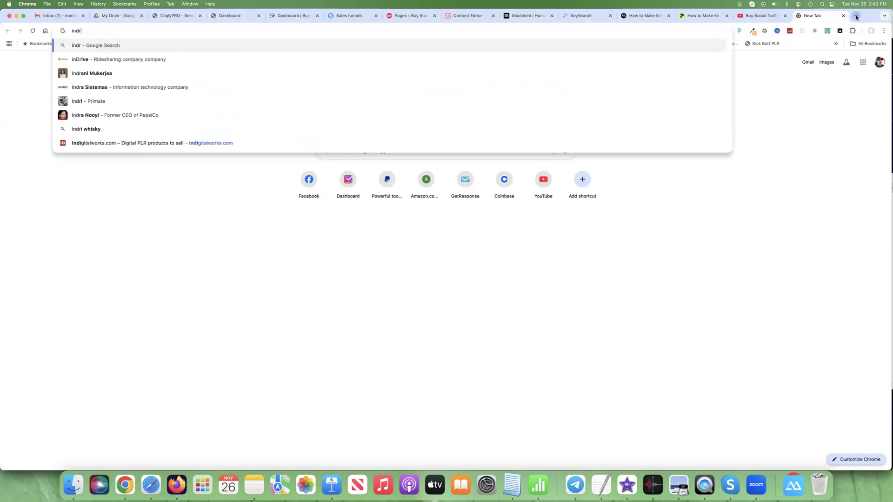
- Go to idplr.com, search its products for "etsy" and open the Etsy Profits product page
{"action": "type", "text": "d"}
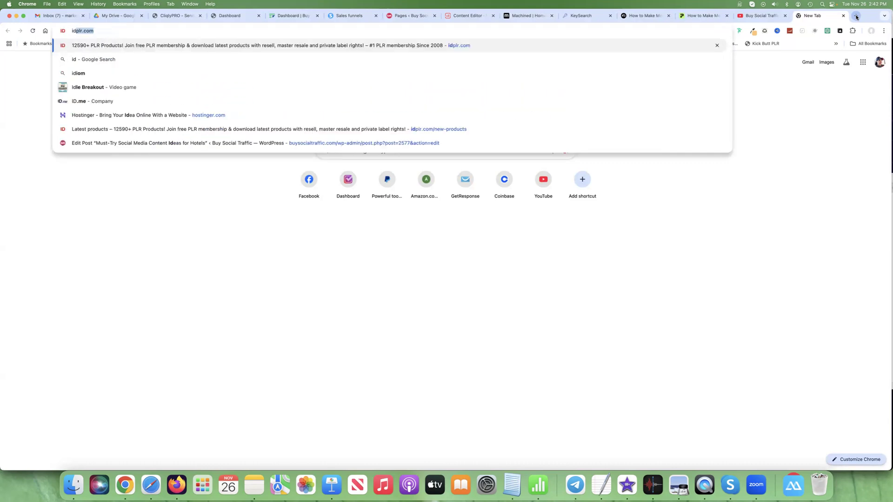
{"action": "key", "text": "Return"}
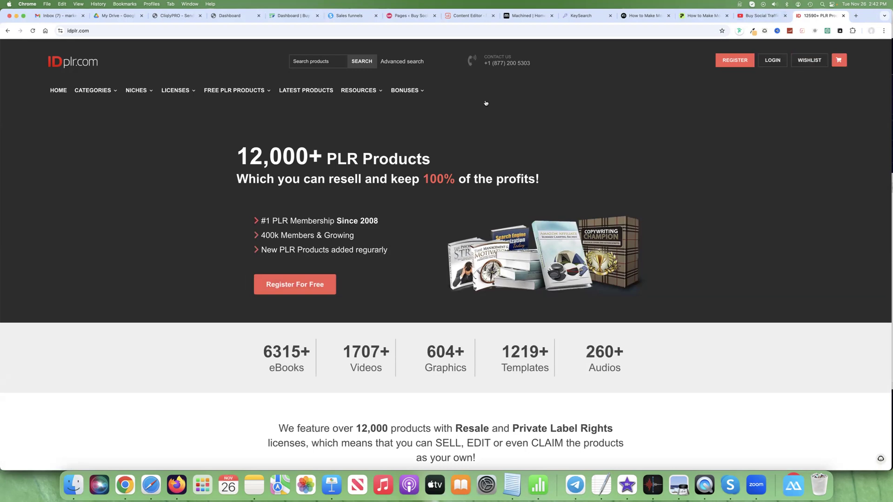
{"action": "left_click", "coordinate": [310, 61]}
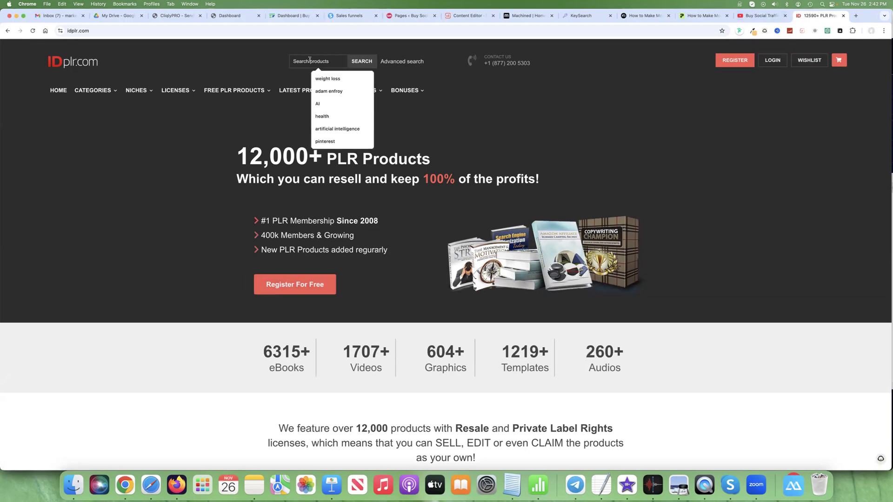
{"action": "type", "text": "etsy"}
{"action": "key", "text": "Return"}
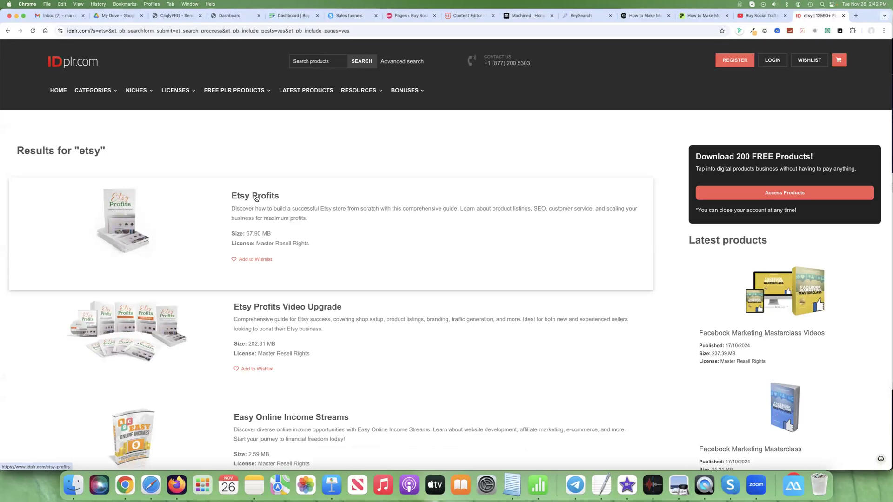
{"action": "left_click", "coordinate": [257, 198]}
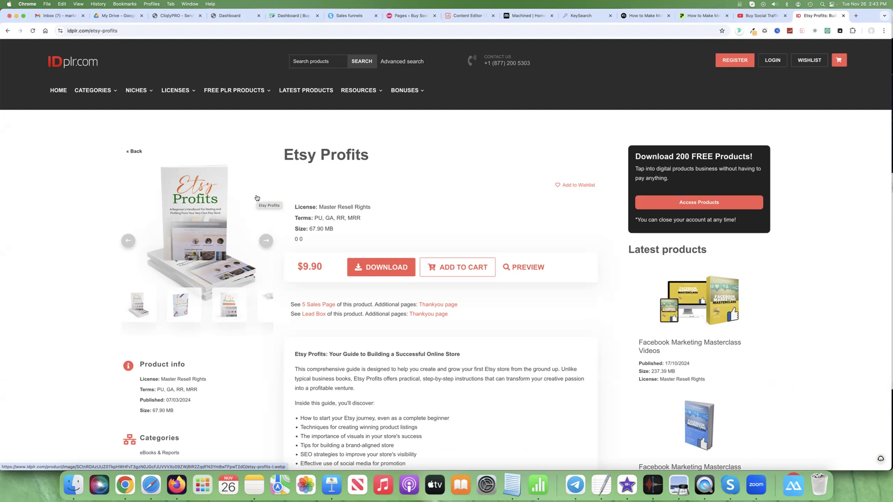
- Open the Etsy Profits sales page in its own tab, and return to examine the product's license, description and terms
{"action": "scroll", "coordinate": [259, 251], "scroll_direction": "down", "scroll_amount": 1}
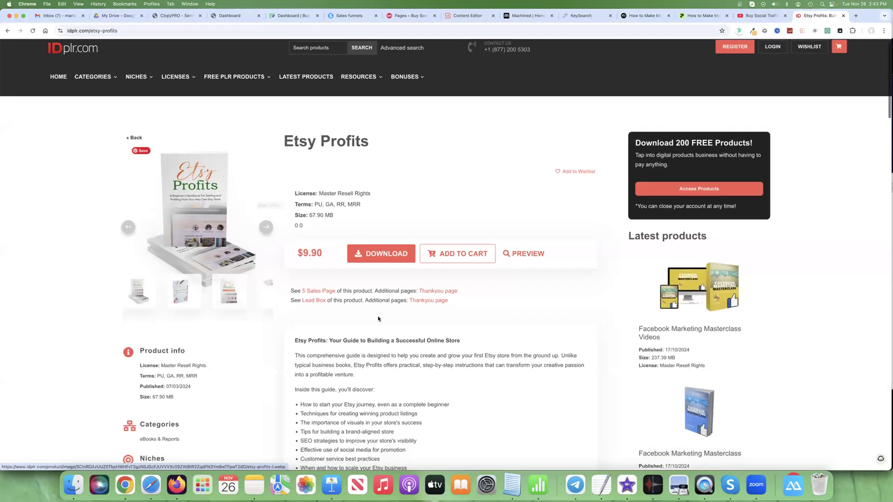
{"action": "left_click", "coordinate": [322, 292]}
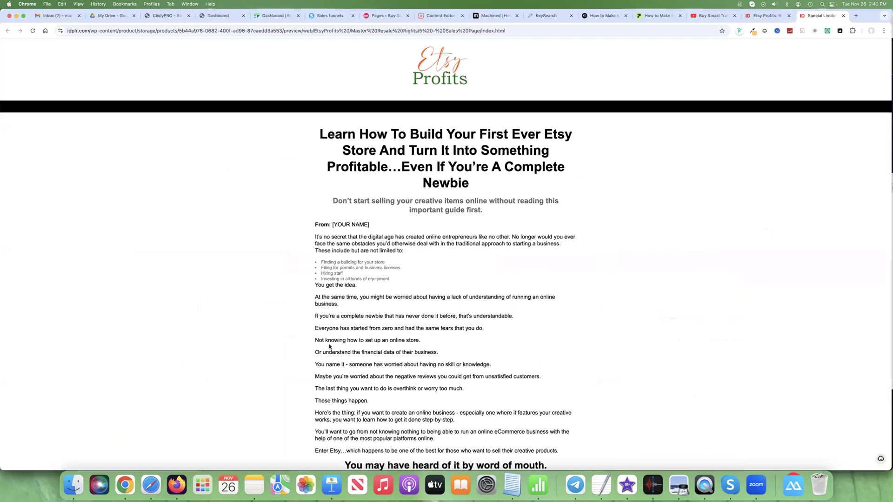
{"action": "left_click", "coordinate": [766, 15]}
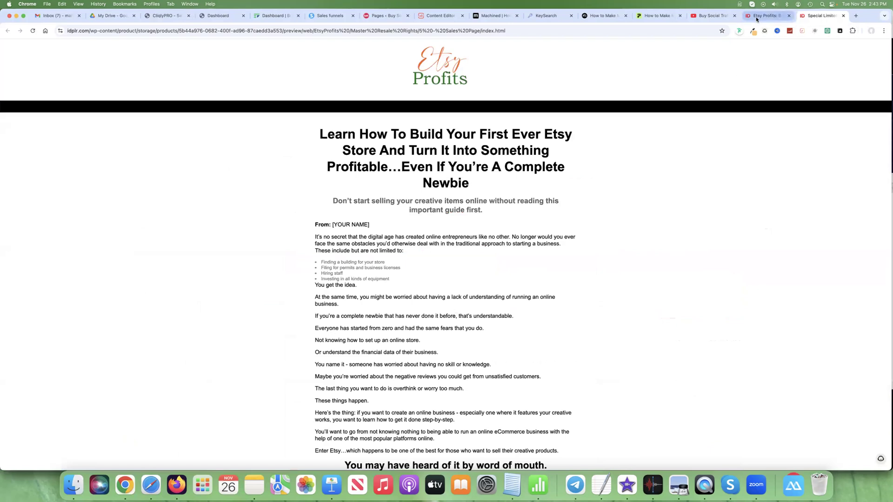
{"action": "scroll", "coordinate": [440, 208], "scroll_direction": "up", "scroll_amount": 1}
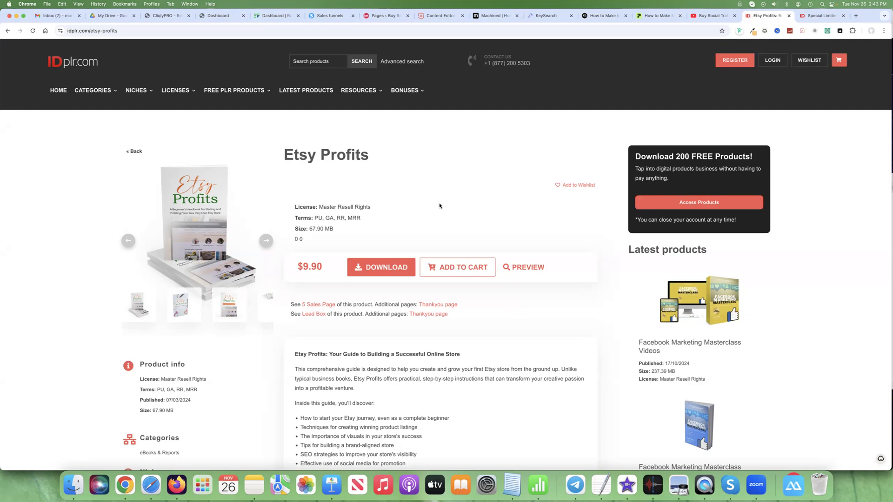
{"action": "scroll", "coordinate": [440, 206], "scroll_direction": "down", "scroll_amount": 2}
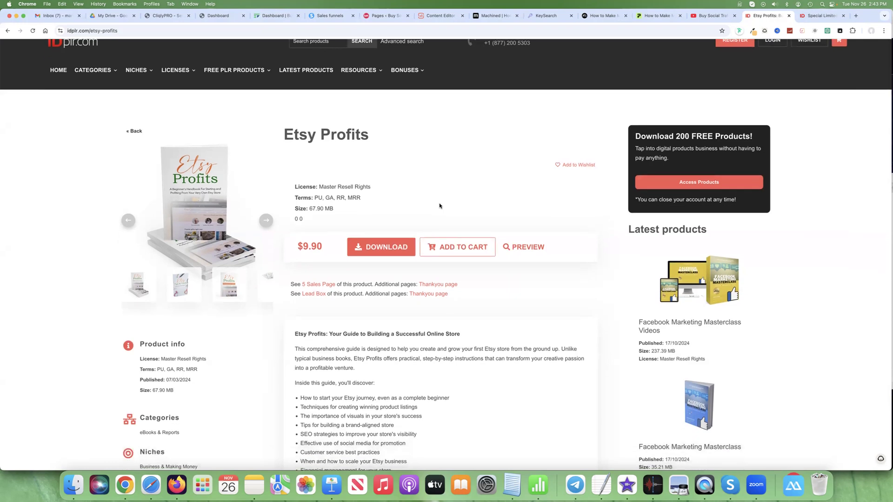
{"action": "scroll", "coordinate": [440, 205], "scroll_direction": "down", "scroll_amount": 3}
{"action": "scroll", "coordinate": [439, 206], "scroll_direction": "down", "scroll_amount": 1}
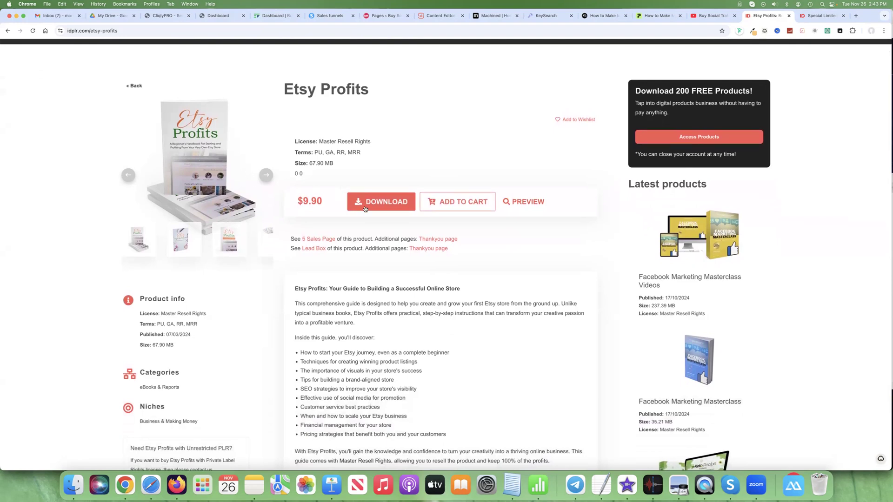
{"action": "scroll", "coordinate": [363, 207], "scroll_direction": "down", "scroll_amount": 5}
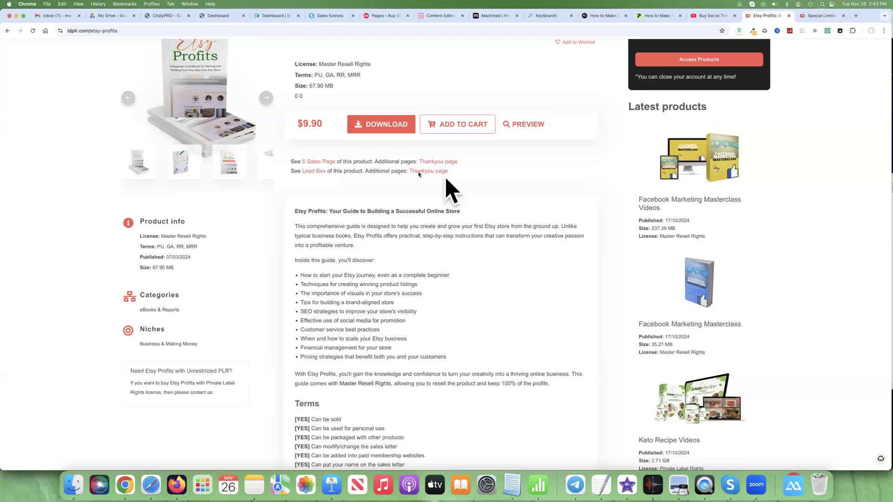
{"action": "scroll", "coordinate": [405, 191], "scroll_direction": "up", "scroll_amount": 7}
- Review the Etsy Profits sales page from the ebook section through the pricing and bonuses, and close it
{"action": "left_click", "coordinate": [820, 20]}
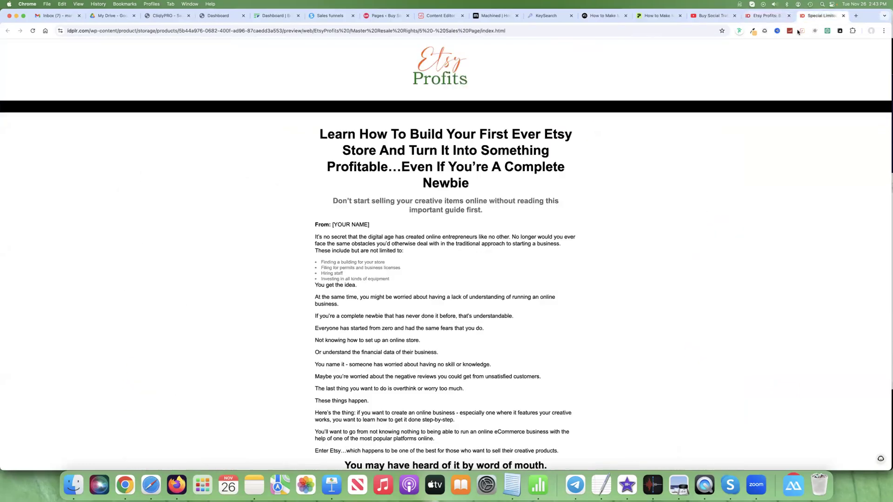
{"action": "scroll", "coordinate": [511, 177], "scroll_direction": "down", "scroll_amount": 15}
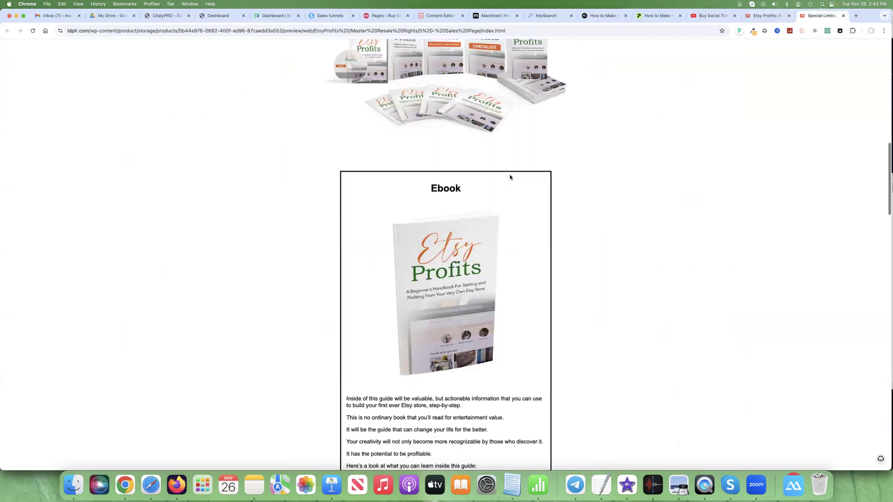
{"action": "scroll", "coordinate": [511, 176], "scroll_direction": "down", "scroll_amount": 20}
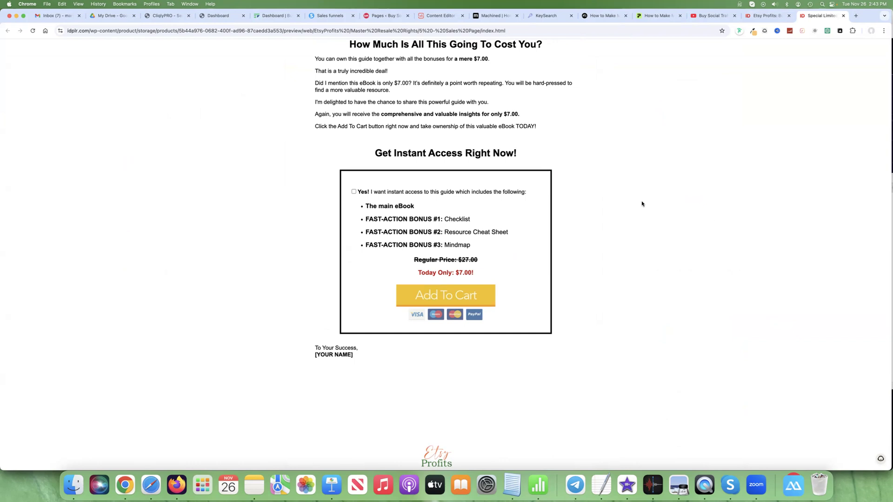
{"action": "scroll", "coordinate": [688, 200], "scroll_direction": "up", "scroll_amount": 10}
{"action": "scroll", "coordinate": [687, 200], "scroll_direction": "up", "scroll_amount": 10}
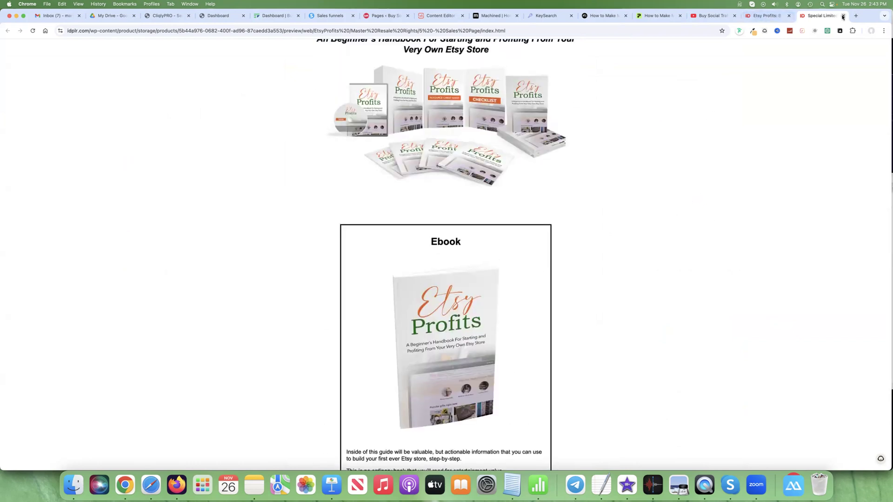
{"action": "left_click", "coordinate": [843, 17]}
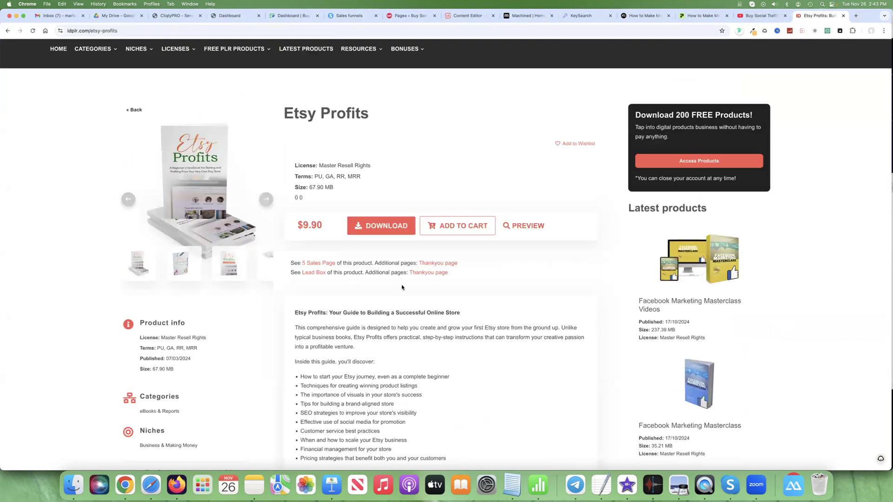
- View the Etsy Profits Lead Box page, highlight its opt-in form code placeholder, and close the page
{"action": "left_click", "coordinate": [317, 274]}
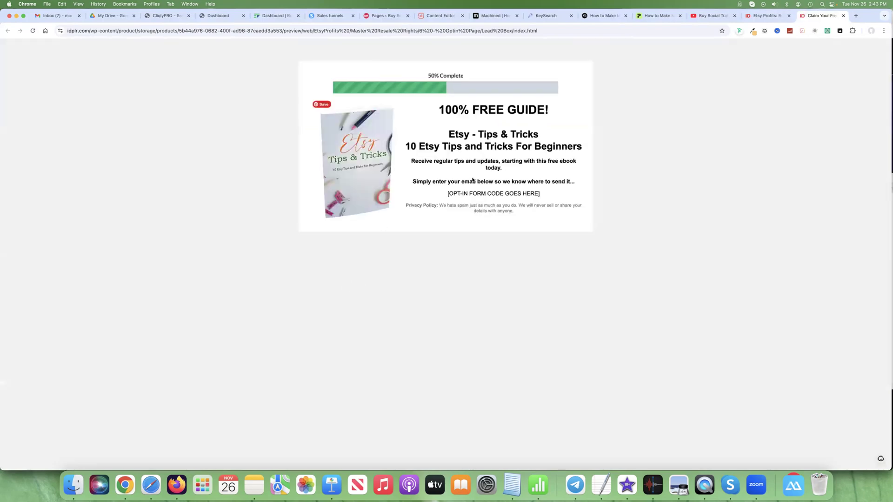
{"action": "left_click_drag", "start_coordinate": [540, 194], "coordinate": [446, 194]}
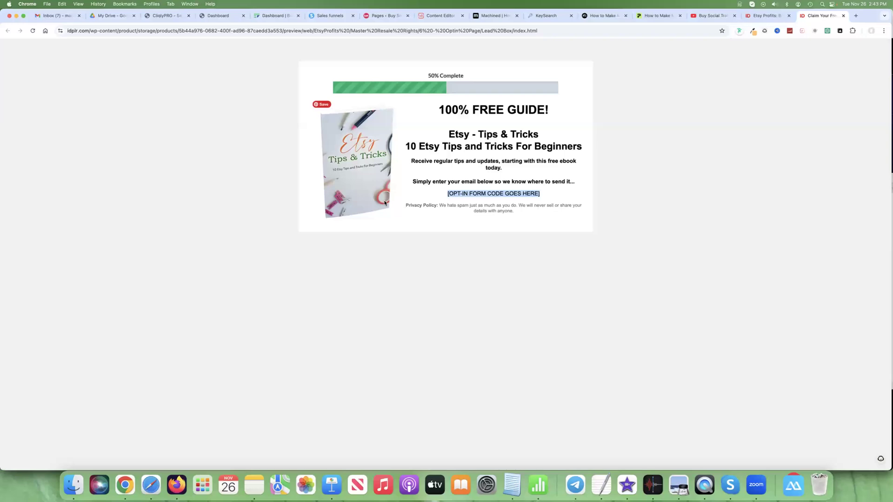
{"action": "left_click", "coordinate": [843, 16]}
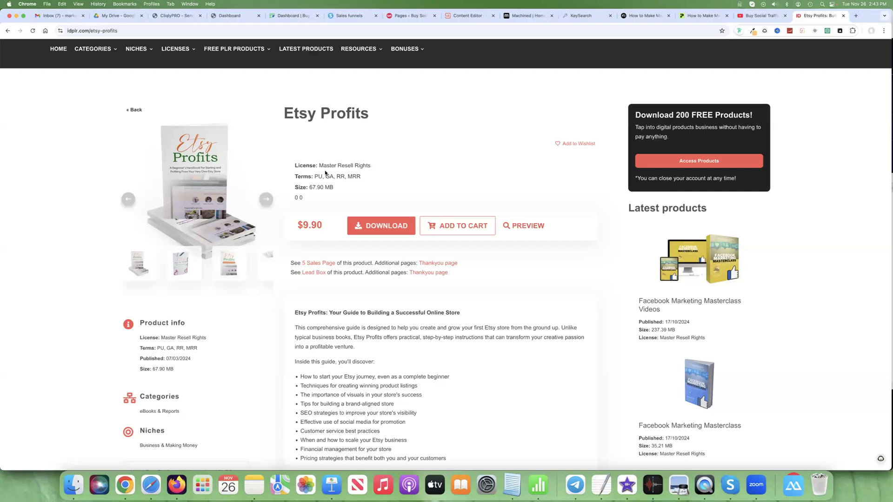
- Go back to the etsy search results and open the Etsy Profits Video Upgrade product page
{"action": "scroll", "coordinate": [326, 172], "scroll_direction": "down", "scroll_amount": 1}
{"action": "left_click", "coordinate": [6, 31]}
{"action": "left_click", "coordinate": [272, 309]}
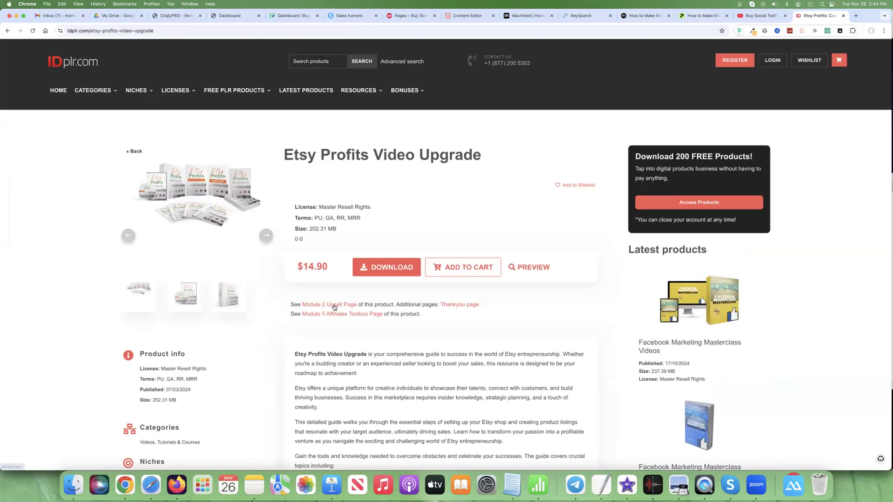
- Open the video upgrade's Module 2 Upsell Page and review its video lessons and purchase offer
{"action": "left_click", "coordinate": [334, 307]}
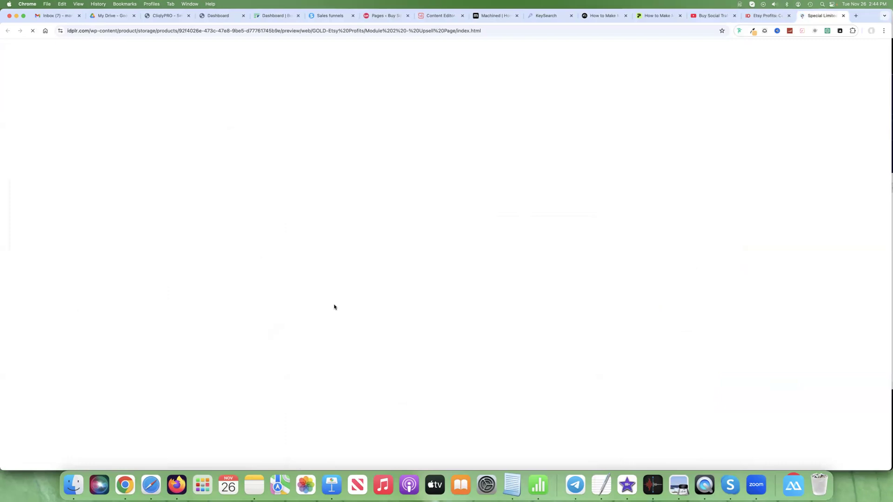
{"action": "scroll", "coordinate": [414, 355], "scroll_direction": "down", "scroll_amount": 3}
{"action": "scroll", "coordinate": [417, 357], "scroll_direction": "down", "scroll_amount": 15}
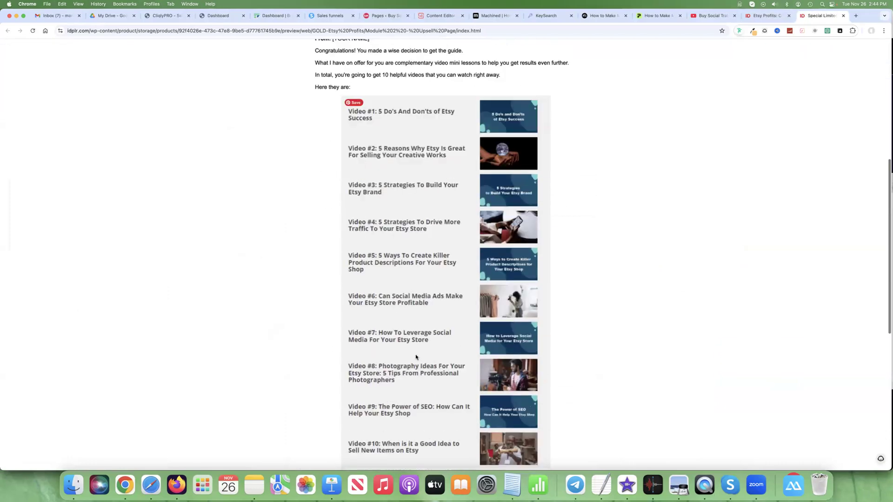
{"action": "scroll", "coordinate": [416, 355], "scroll_direction": "down", "scroll_amount": 3}
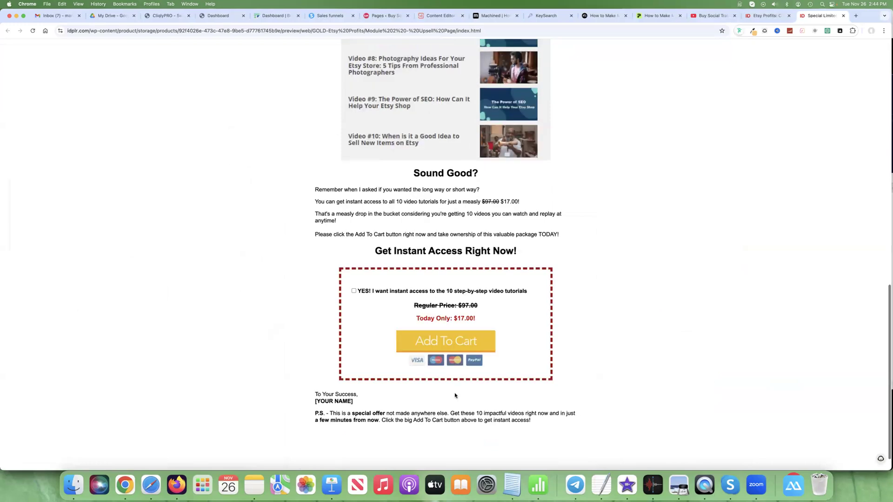
{"action": "left_click", "coordinate": [462, 342]}
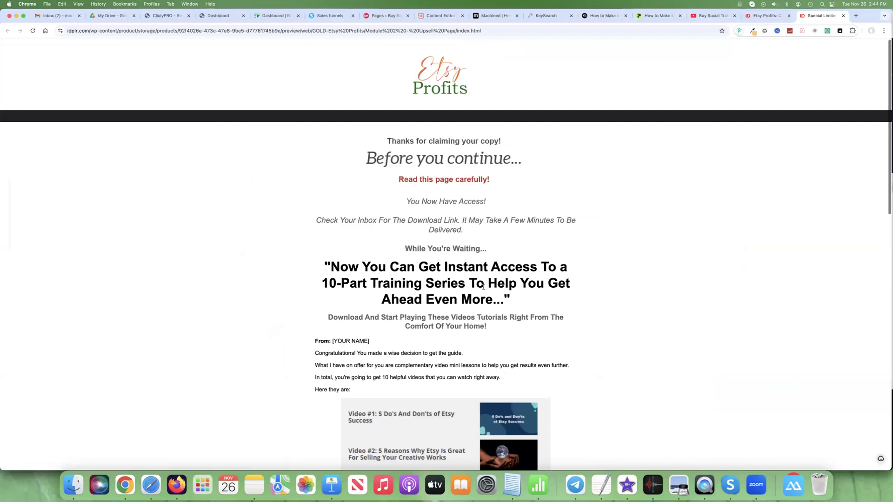
{"action": "scroll", "coordinate": [479, 296], "scroll_direction": "down", "scroll_amount": 1}
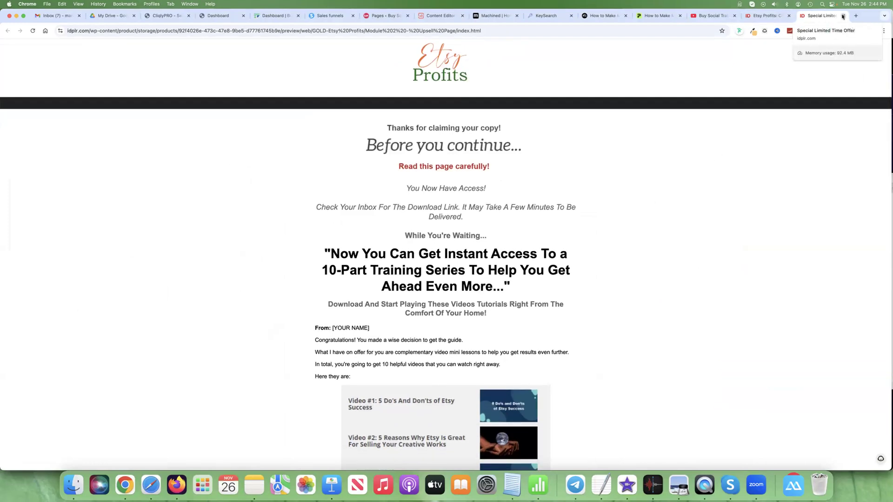
- Close the Etsy Profits upsell and video upgrade product pages and return to the NotebookLM notebook on making money on Etsy
{"action": "left_click", "coordinate": [843, 16]}
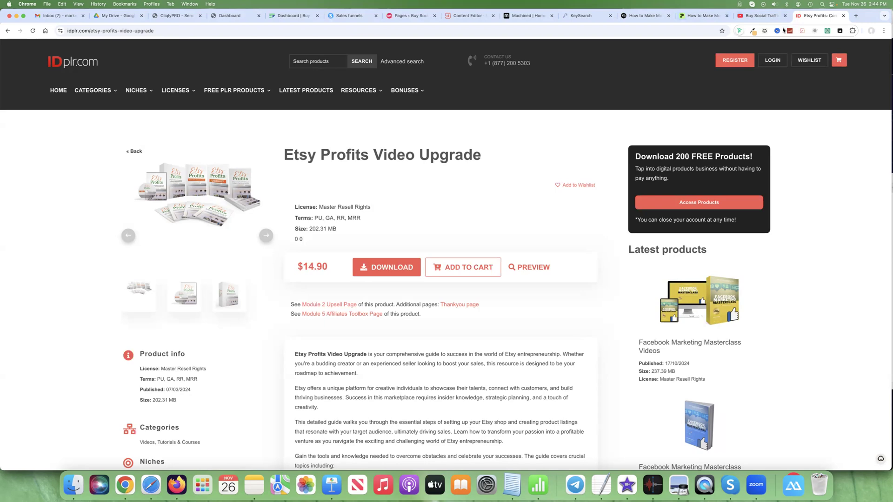
{"action": "left_click", "coordinate": [843, 16]}
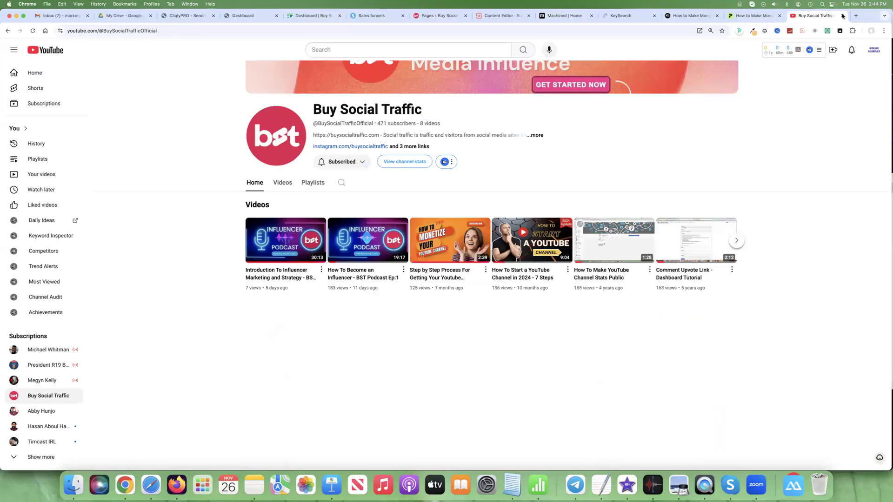
{"action": "left_click", "coordinate": [753, 15]}
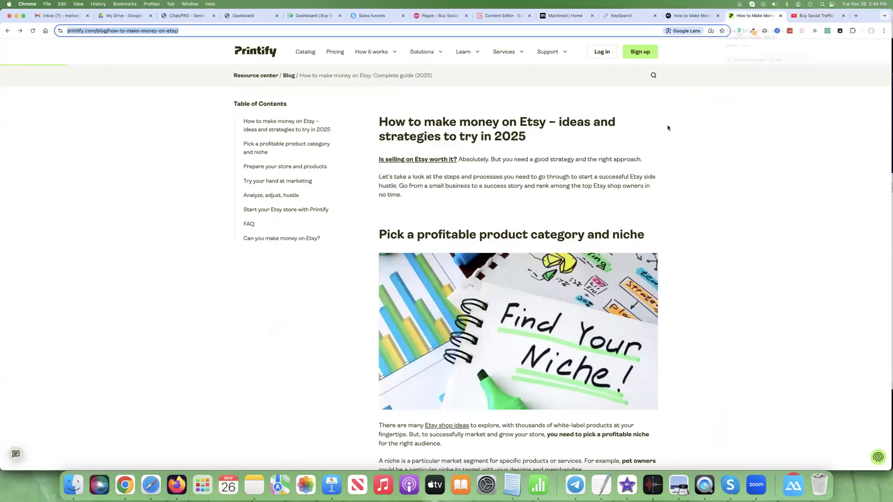
{"action": "left_click", "coordinate": [691, 17]}
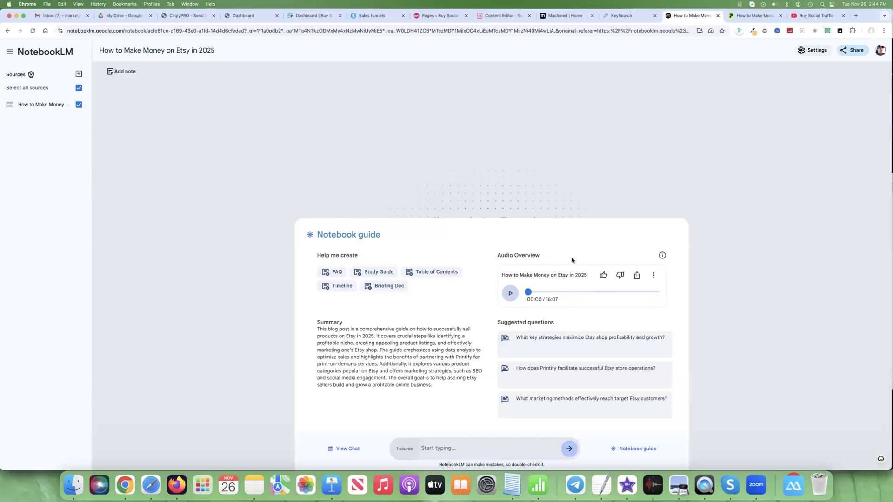
- Play the opening of the generated Etsy Audio Overview with the volume raised, and pause it
{"action": "left_click", "coordinate": [510, 294]}
{"action": "key", "text": "XF86AudioRaiseVolume"}
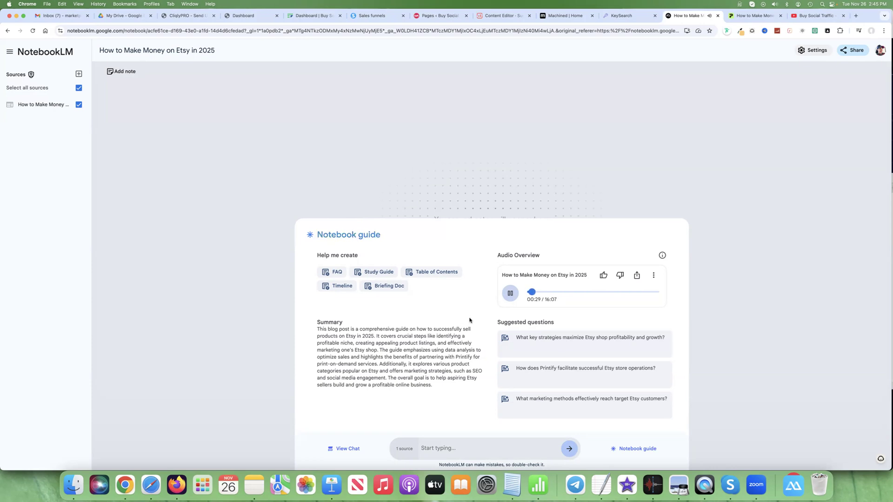
{"action": "left_click", "coordinate": [511, 294]}
- Skip the Audio Overview ahead to 15:32, listen to its closing part with the volume raised, and stop playback
{"action": "left_click", "coordinate": [590, 292]}
{"action": "left_click", "coordinate": [596, 292]}
{"action": "left_click", "coordinate": [653, 293]}
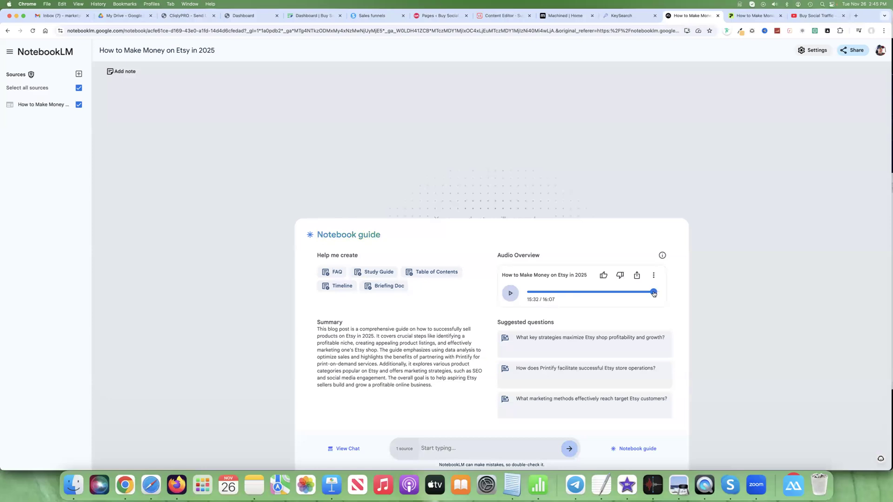
{"action": "left_click", "coordinate": [510, 293]}
{"action": "key", "text": "XF86AudioRaiseVolume"}
{"action": "left_click", "coordinate": [510, 293]}
- Open facebook.com in a new tab, go to the Marketpacer Accelerator group, and look over its banner and featured posts
{"action": "left_click", "coordinate": [855, 16]}
{"action": "type", "text": "facebook.com"}
{"action": "key", "text": "Return"}
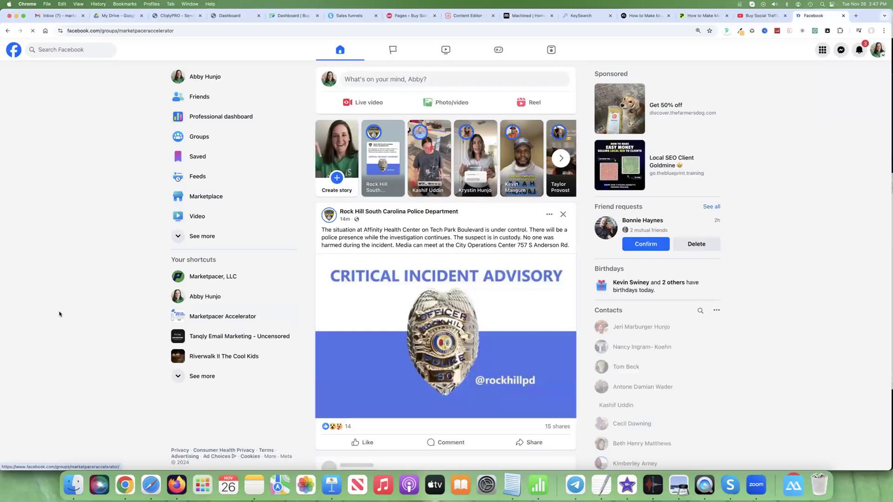
{"action": "left_click", "coordinate": [229, 317]}
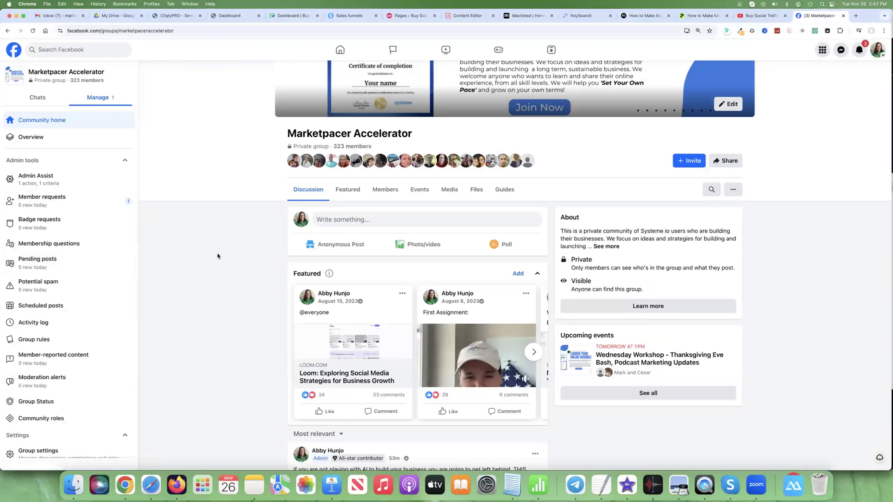
{"action": "scroll", "coordinate": [218, 256], "scroll_direction": "up", "scroll_amount": 1}
{"action": "scroll", "coordinate": [218, 255], "scroll_direction": "up", "scroll_amount": 1}
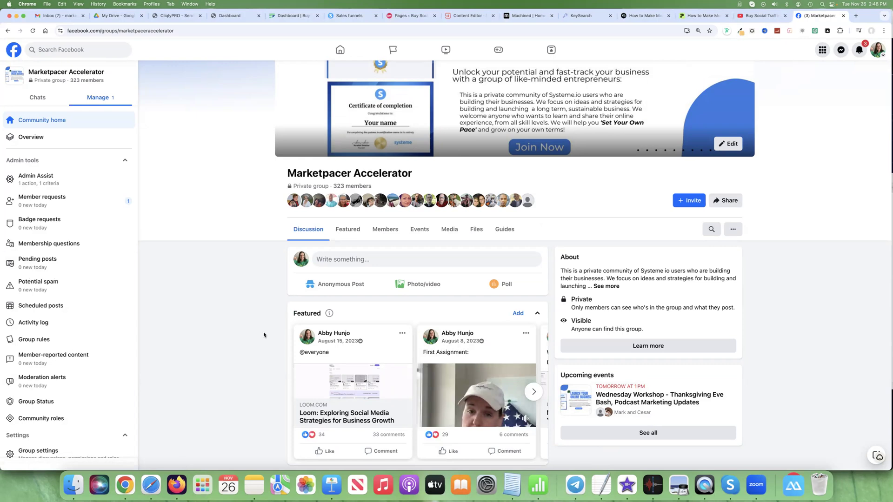
{"action": "scroll", "coordinate": [270, 342], "scroll_direction": "down", "scroll_amount": 1}
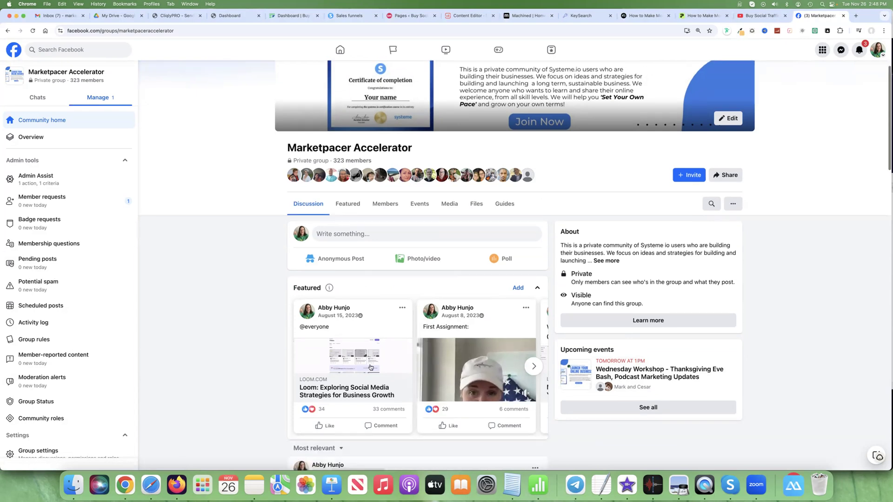
{"action": "scroll", "coordinate": [310, 342], "scroll_direction": "up", "scroll_amount": 3}
{"action": "scroll", "coordinate": [310, 342], "scroll_direction": "down", "scroll_amount": 1}
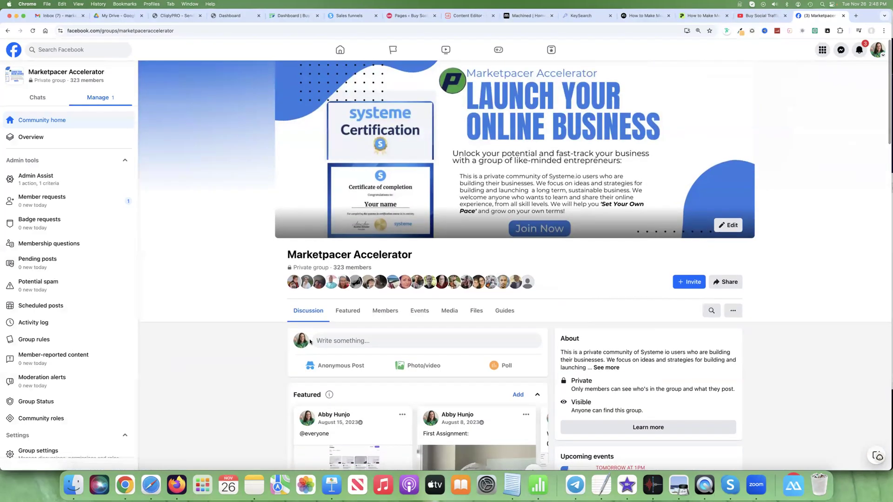